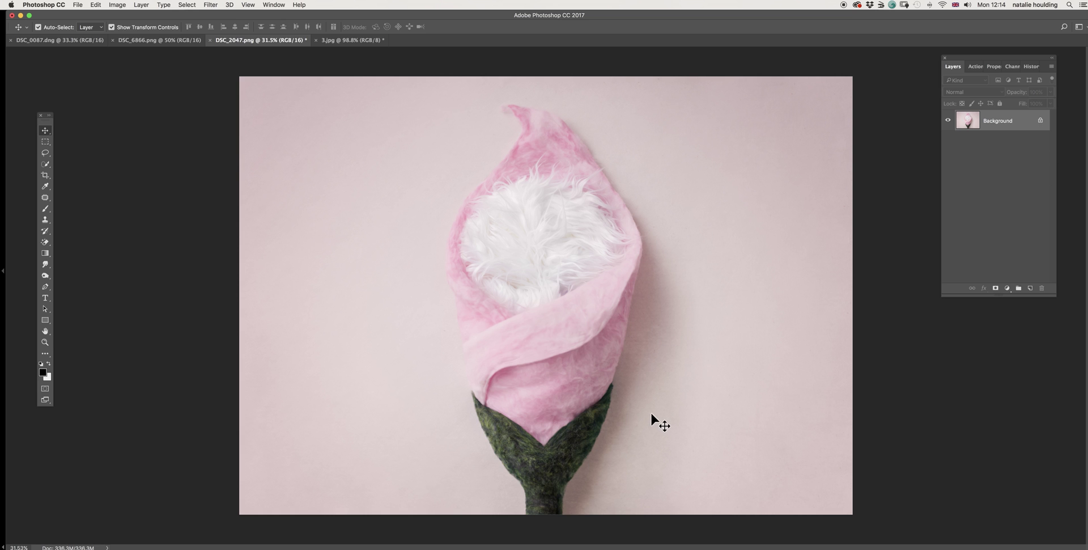
Compare the baby photo 3.jpg with the flower backdrop, and flip the DSC_2047.png canvas horizontally
{"action": "left_click", "coordinate": [349, 40]}
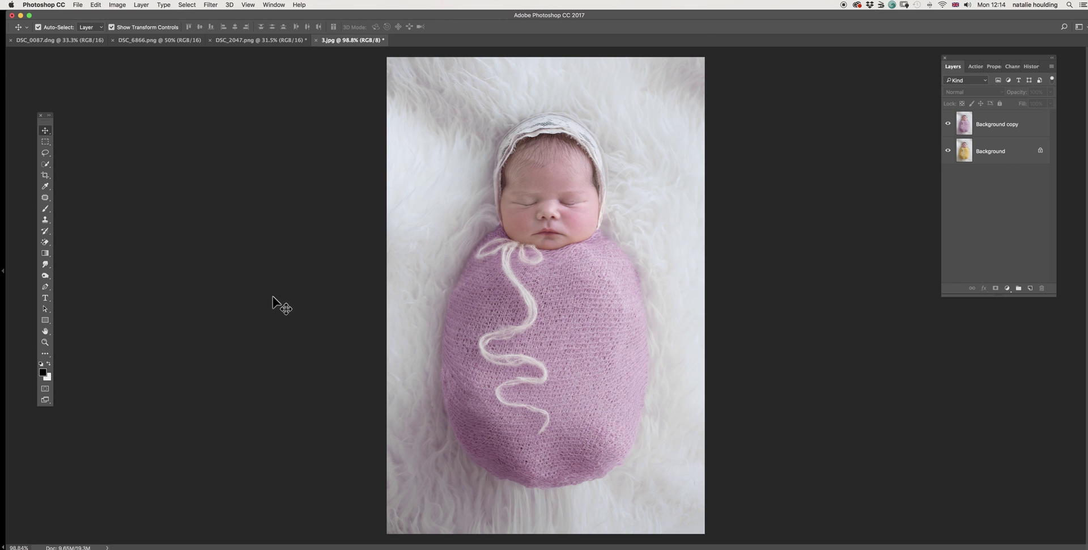
{"action": "left_click", "coordinate": [251, 40]}
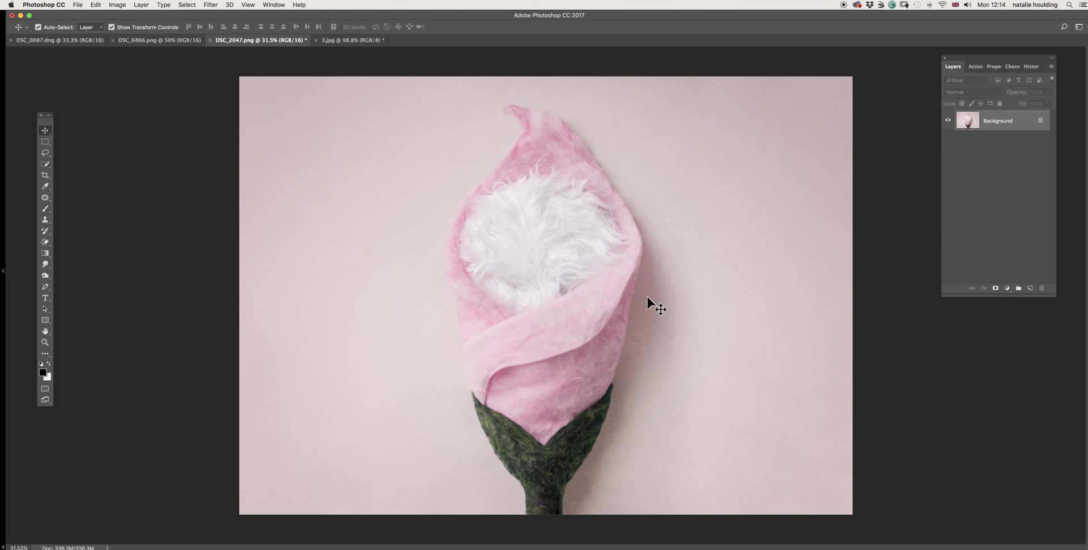
{"action": "left_click", "coordinate": [339, 40]}
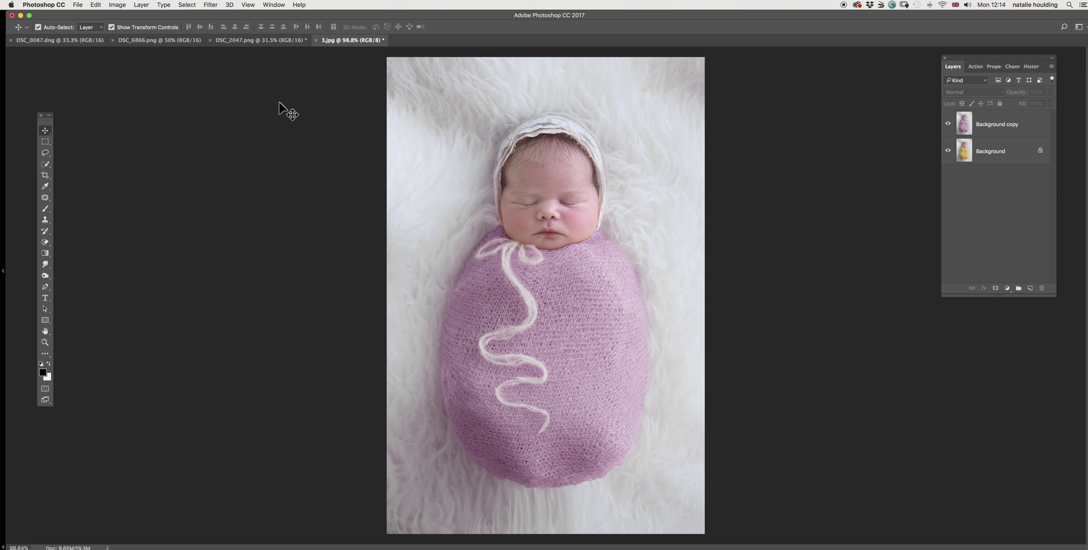
{"action": "left_click", "coordinate": [251, 43]}
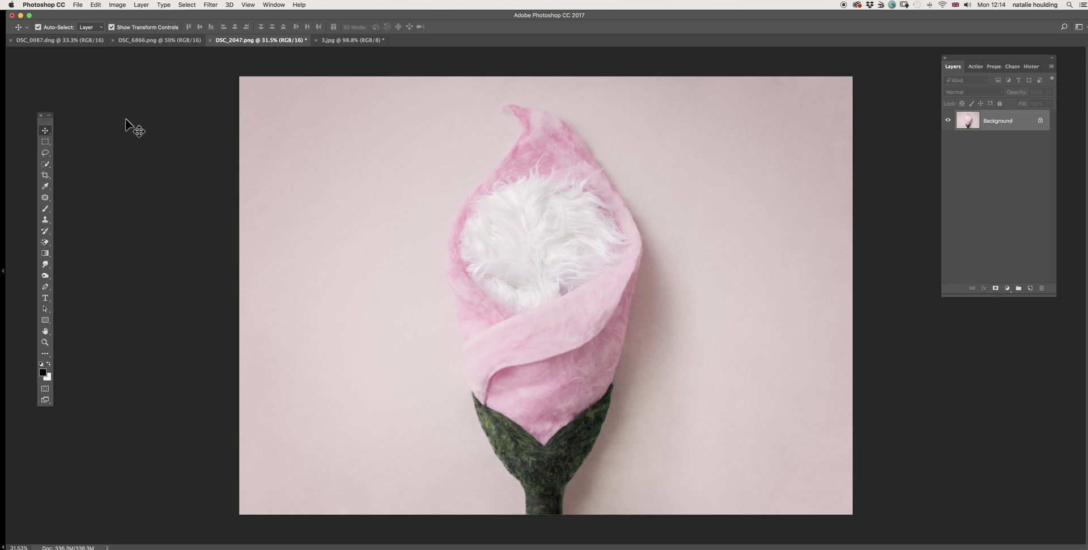
{"action": "left_click", "coordinate": [118, 6]}
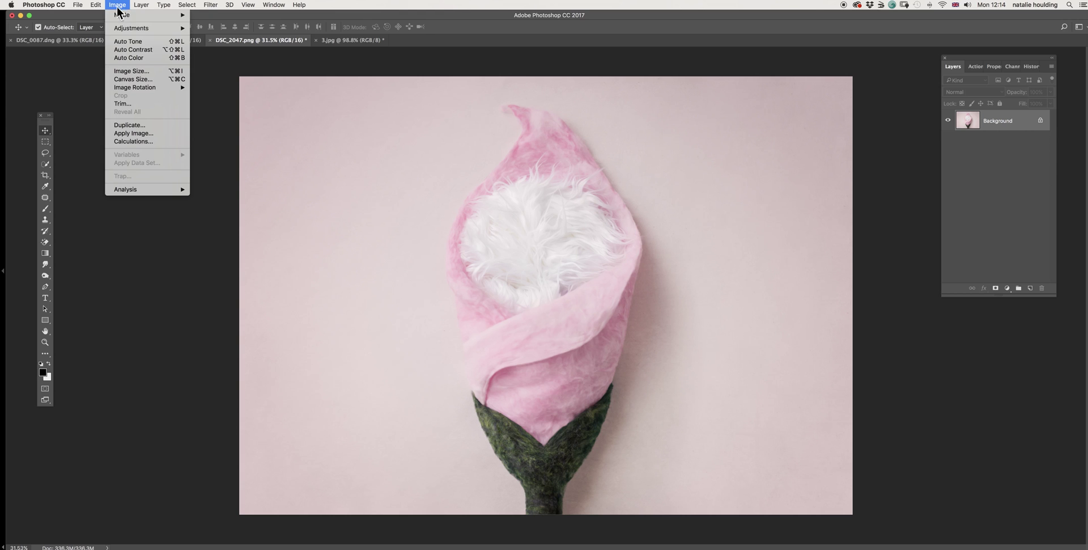
{"action": "mouse_move", "coordinate": [154, 88]}
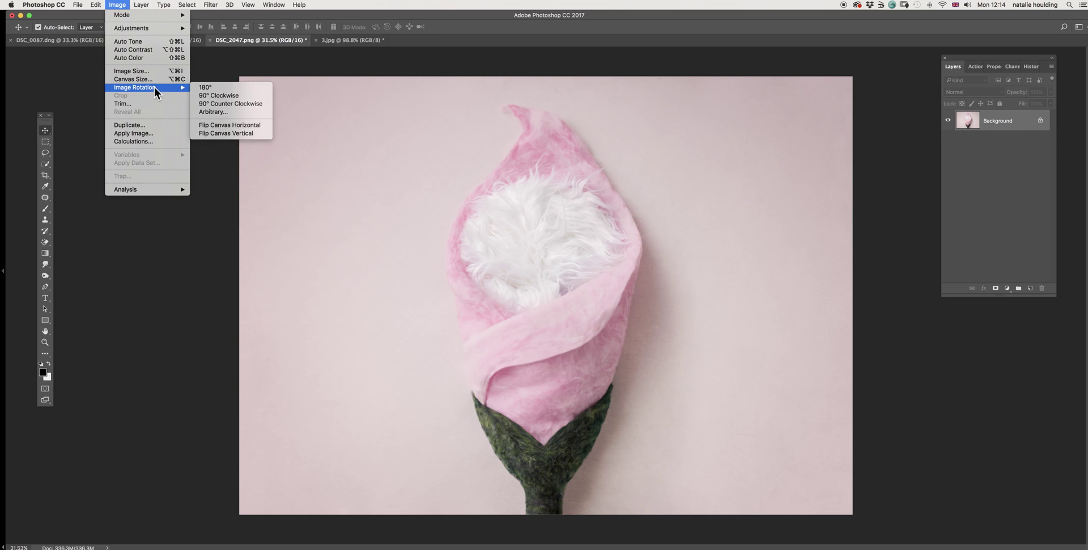
{"action": "left_click", "coordinate": [258, 126]}
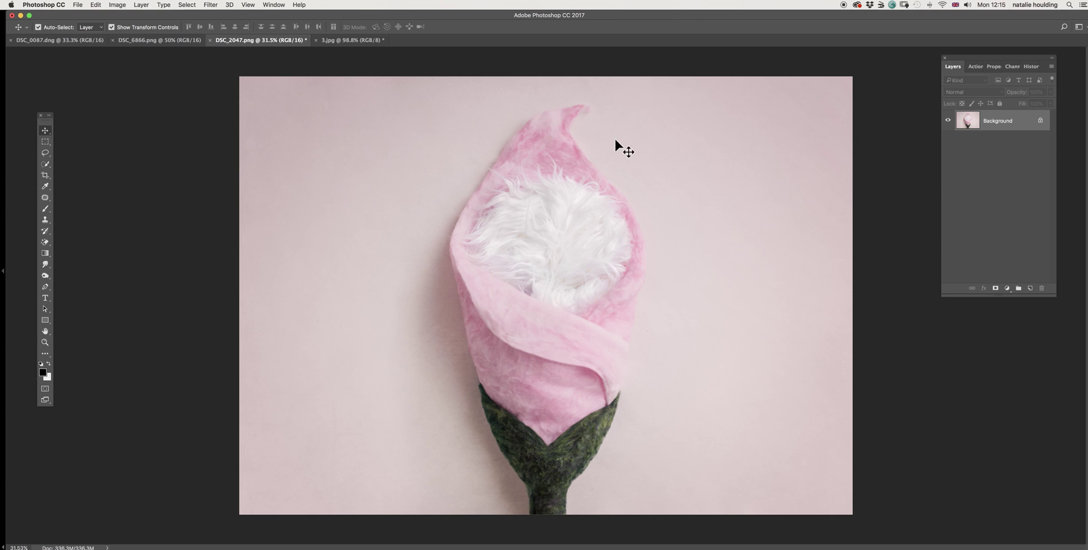
Lasso a loose freehand selection around the wrapped baby in 3.jpg and pick the Move tool
{"action": "left_click", "coordinate": [345, 40]}
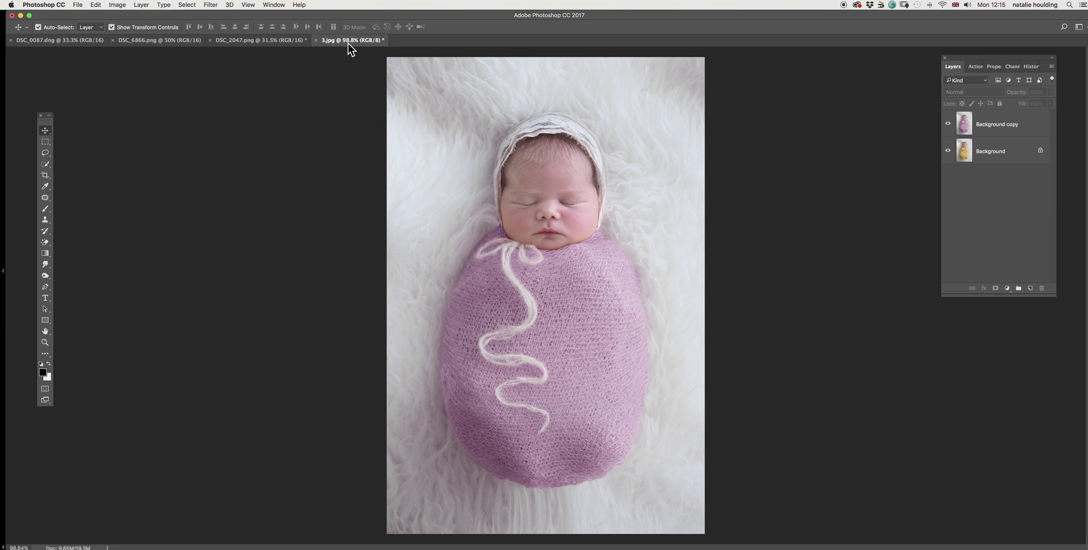
{"action": "left_click", "coordinate": [45, 153]}
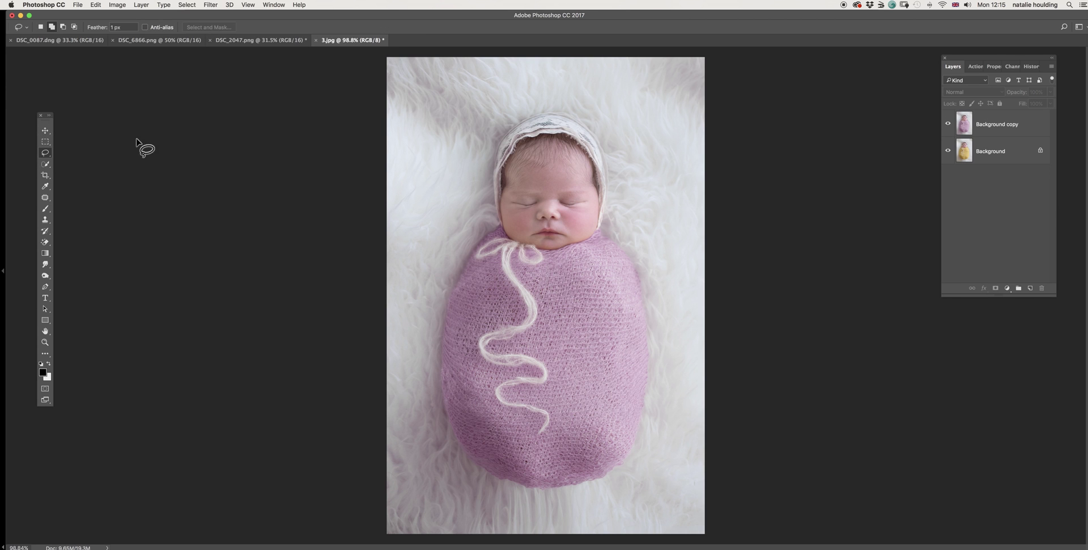
{"action": "mouse_move", "coordinate": [659, 162]}
{"action": "left_mouse_down"}
{"action": "mouse_move", "coordinate": [653, 141]}
{"action": "mouse_move", "coordinate": [512, 66]}
{"action": "mouse_move", "coordinate": [424, 226]}
{"action": "mouse_move", "coordinate": [429, 358]}
{"action": "mouse_move", "coordinate": [544, 436]}
{"action": "mouse_move", "coordinate": [683, 303]}
{"action": "mouse_move", "coordinate": [661, 161]}
{"action": "left_mouse_up"}
{"action": "left_click", "coordinate": [45, 130]}
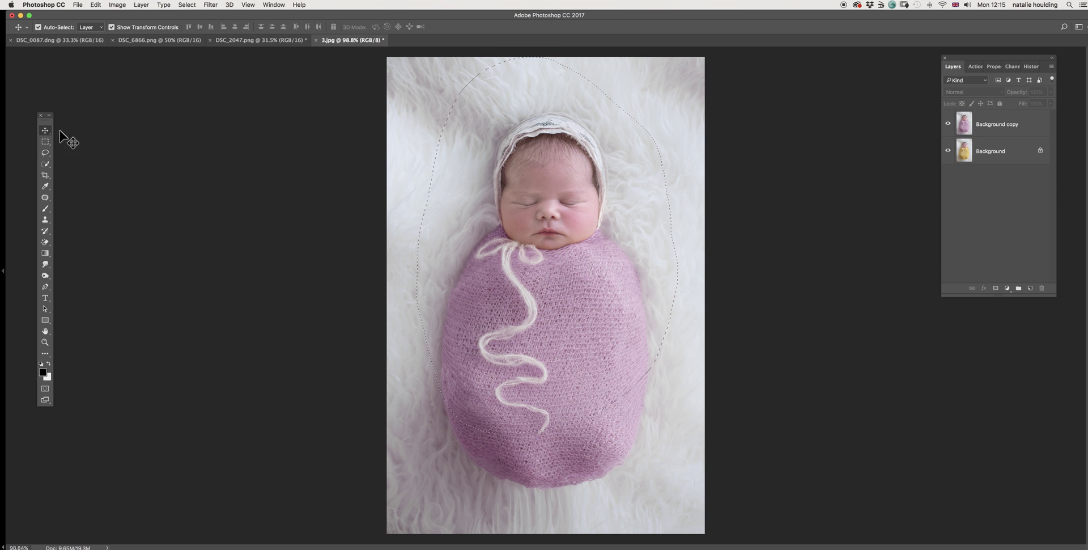
{"action": "left_click", "coordinate": [536, 146]}
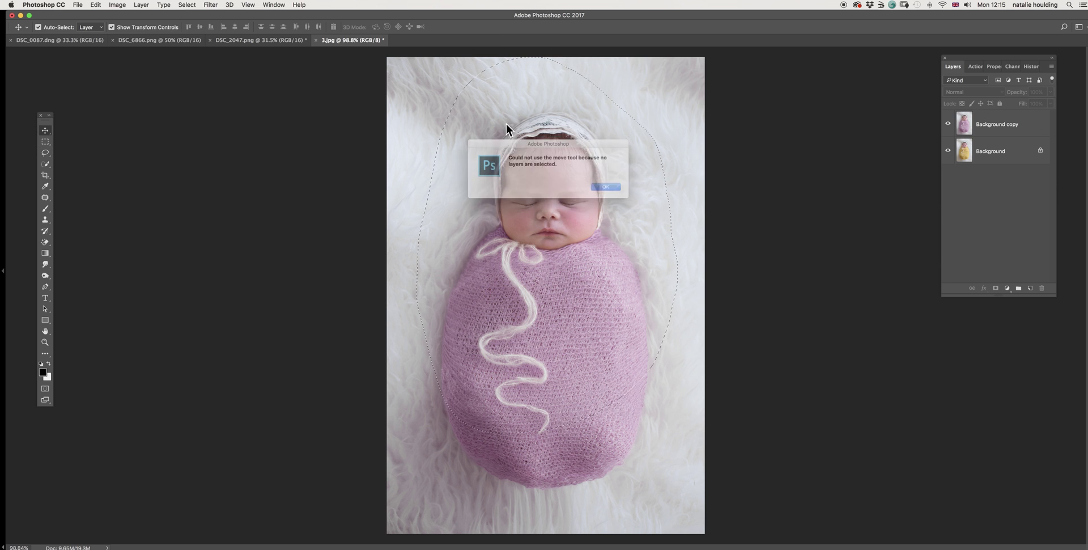
{"action": "left_click", "coordinate": [612, 188]}
{"action": "left_click", "coordinate": [493, 163]}
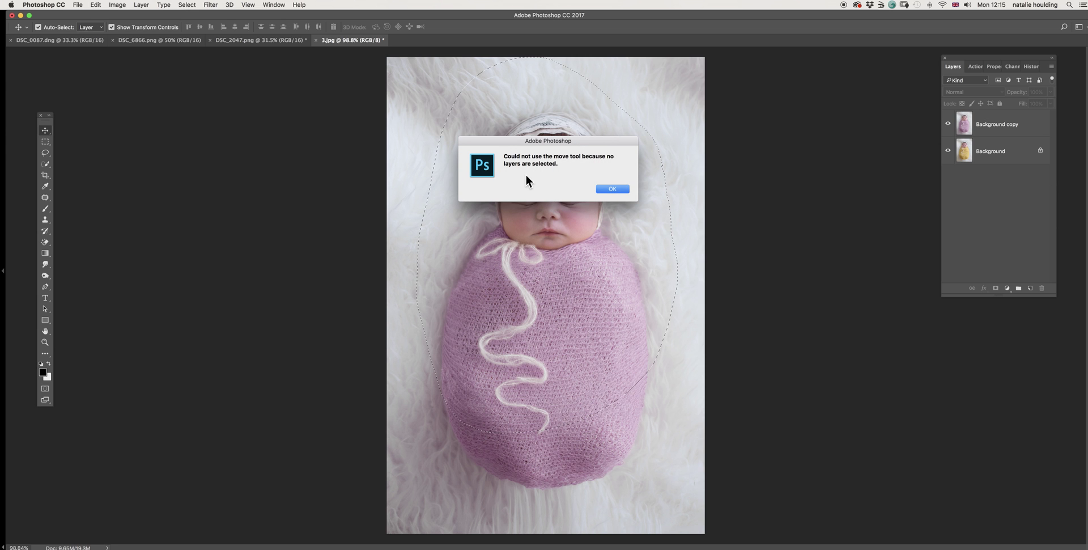
{"action": "left_click", "coordinate": [628, 189]}
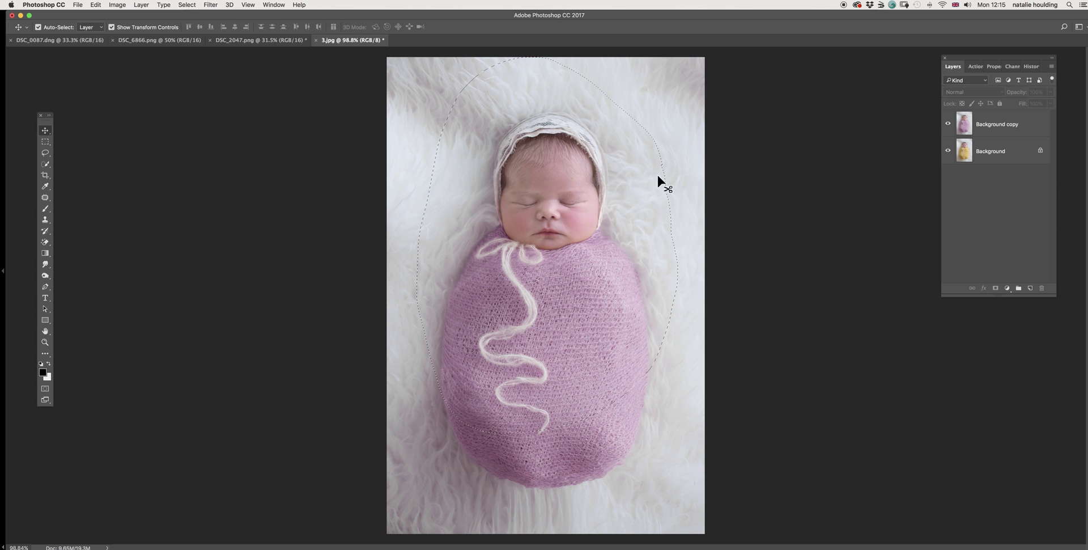
Select the Background copy layer and move the lassoed baby into DSC_2047.png, over the upper part of the flower
{"action": "left_click", "coordinate": [1019, 131]}
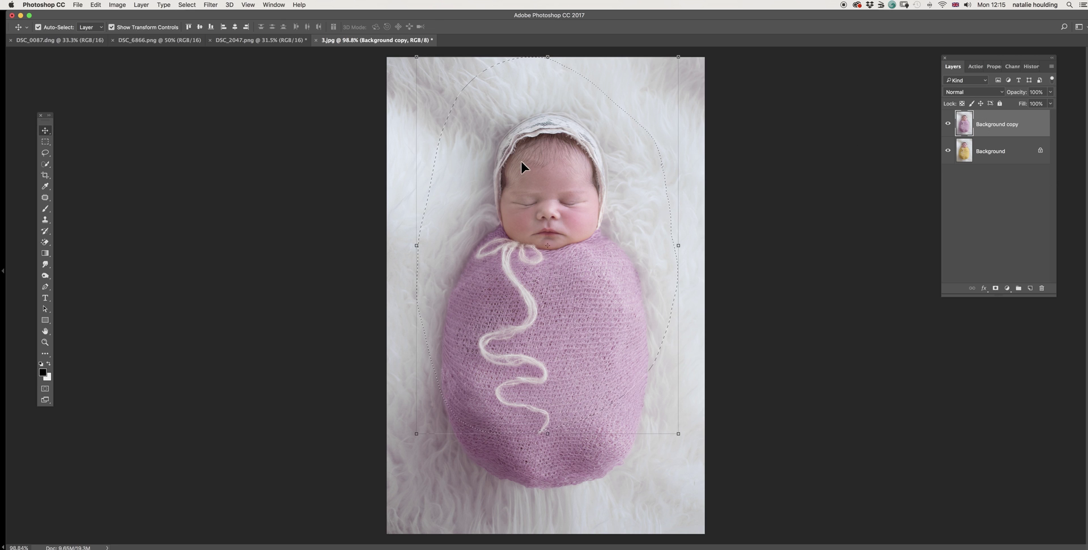
{"action": "left_click_drag", "start_coordinate": [518, 159], "coordinate": [647, 148]}
{"action": "left_click_drag", "start_coordinate": [365, 45], "coordinate": [408, 67]}
{"action": "left_click_drag", "start_coordinate": [551, 149], "coordinate": [552, 150]}
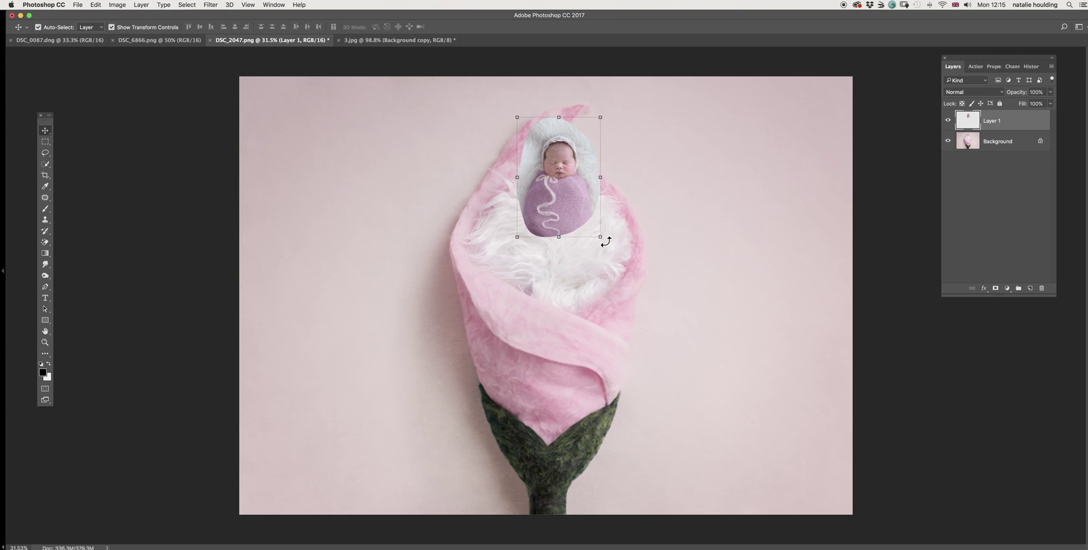
Scale the baby layer up proportionally to about 208.6% and position it over the flower's fur opening
{"action": "left_click_drag", "start_coordinate": [601, 237], "coordinate": [705, 338]}
{"action": "left_click_drag", "start_coordinate": [604, 242], "coordinate": [563, 276]}
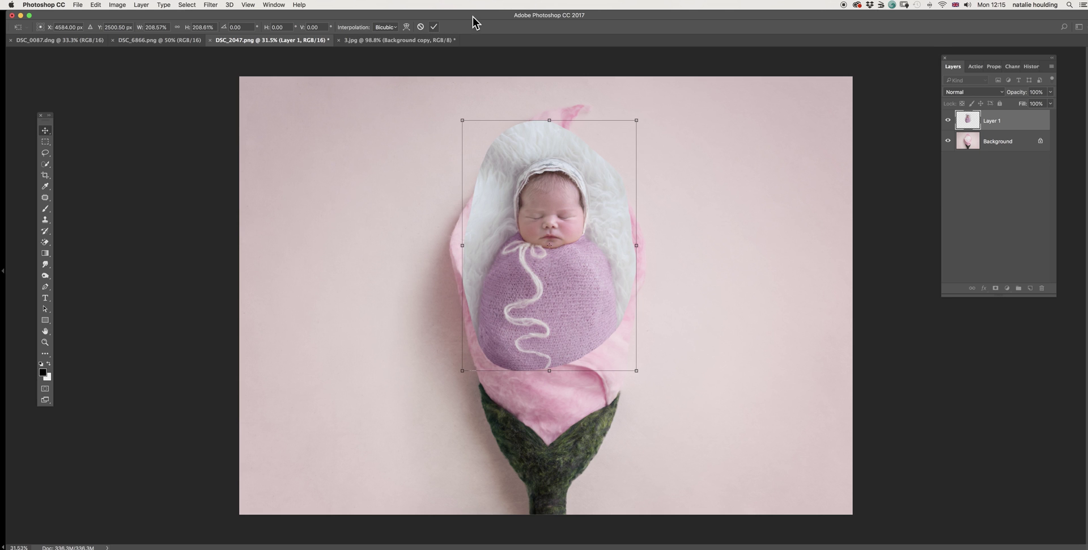
{"action": "key", "text": "Return"}
Lower the baby layer's opacity to 53% and shift it down so the baby sits inside the flower's fur nest
{"action": "left_click", "coordinate": [1051, 92]}
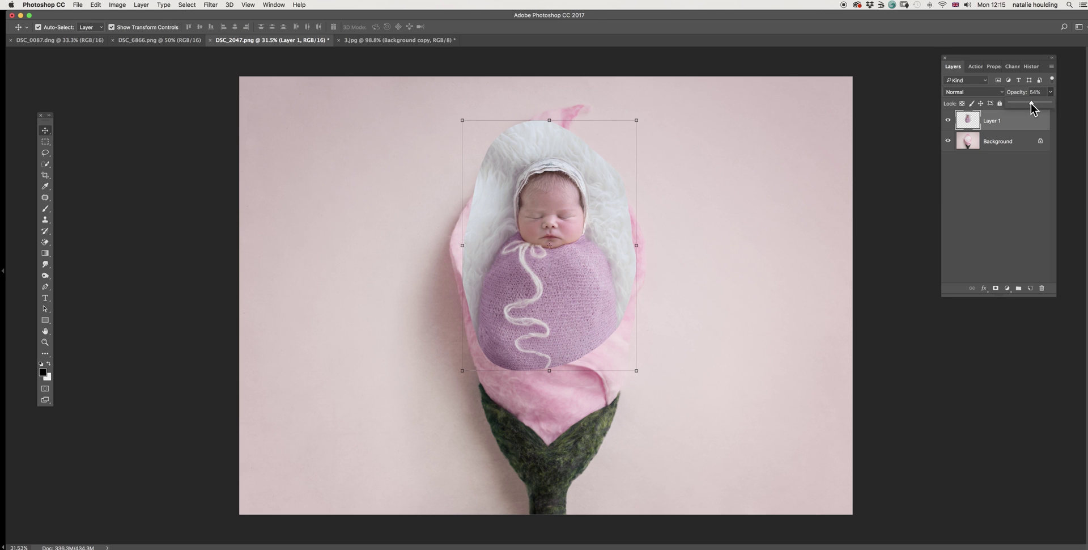
{"action": "left_click_drag", "start_coordinate": [1030, 103], "coordinate": [1028, 105]}
{"action": "left_click_drag", "start_coordinate": [549, 286], "coordinate": [551, 322]}
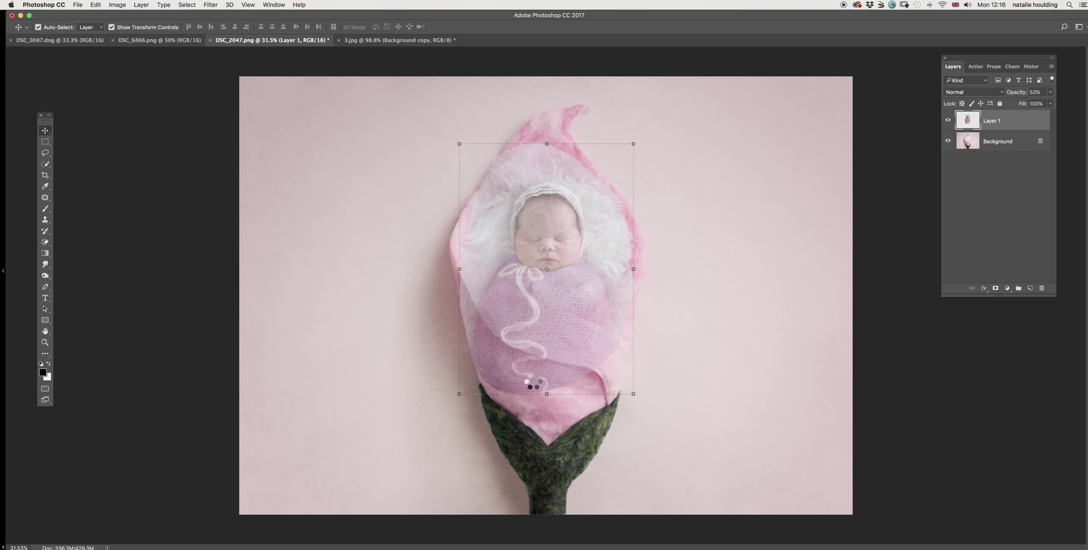
{"action": "key", "text": "Down"}
{"action": "key", "text": "Down"}
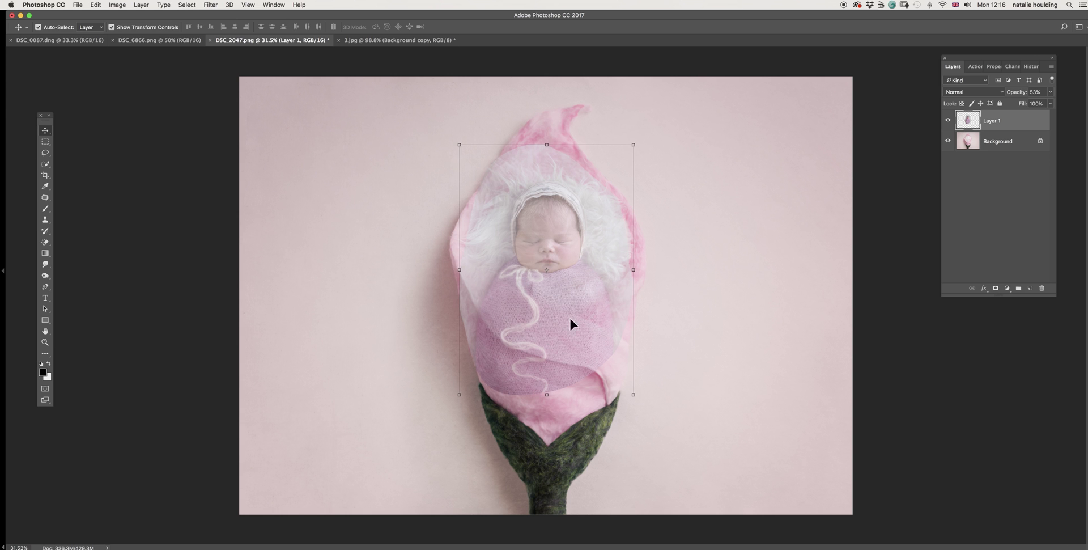
{"action": "left_click_drag", "start_coordinate": [556, 315], "coordinate": [554, 316]}
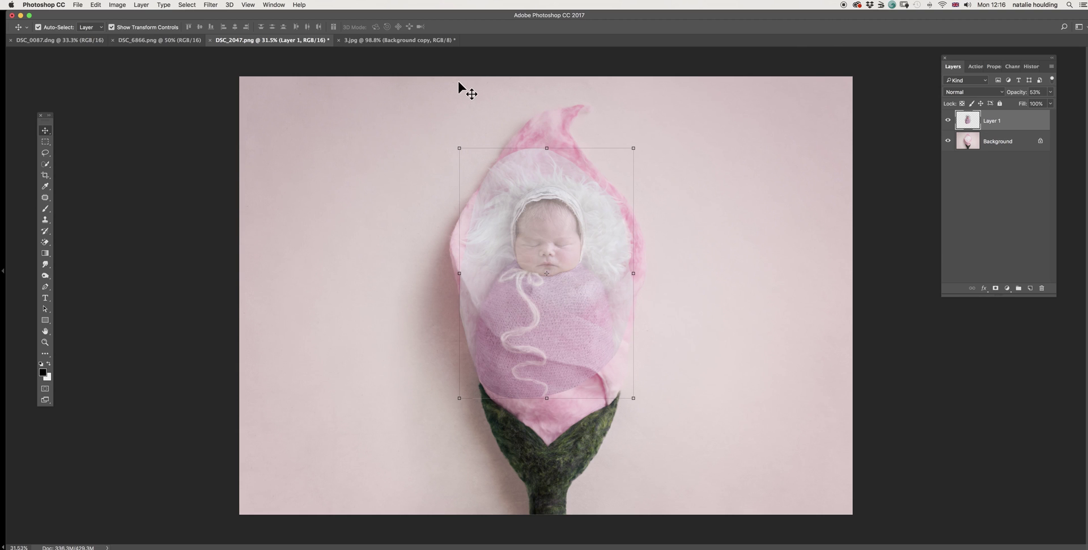
Restore the baby layer's opacity to 100% and add a white layer mask to it
{"action": "left_click", "coordinate": [1050, 92]}
{"action": "left_click_drag", "start_coordinate": [1032, 103], "coordinate": [1057, 105]}
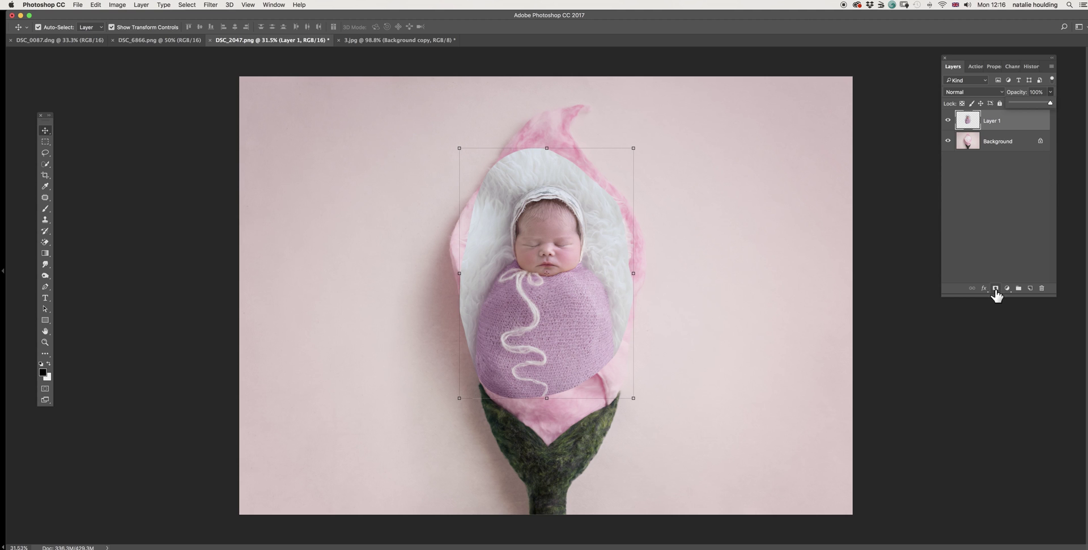
{"action": "left_click", "coordinate": [995, 288]}
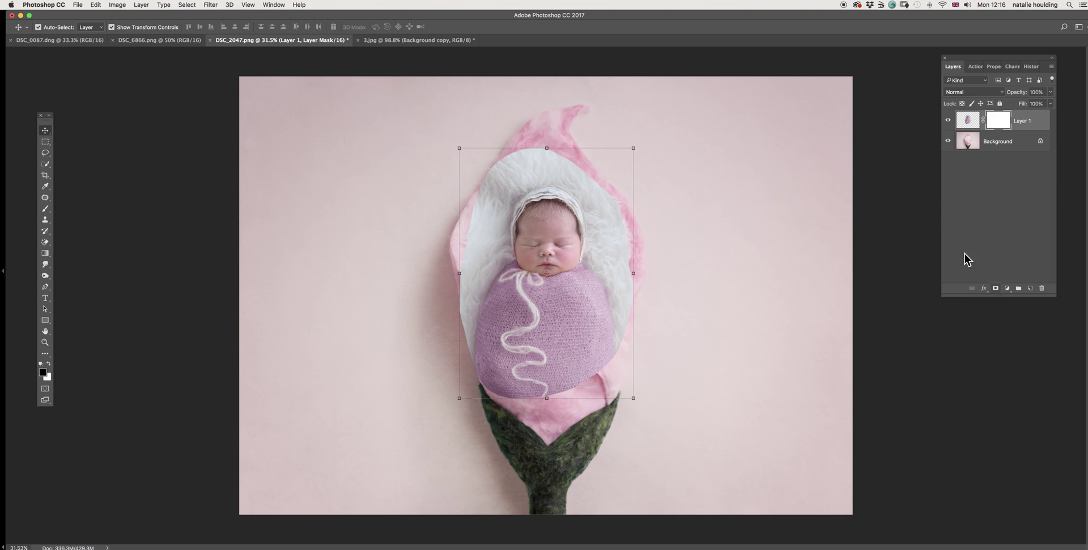
Paint black on the mask with a 100% opacity brush to hide the photo's outer fur and the wrap over the petals
{"action": "left_click", "coordinate": [46, 210]}
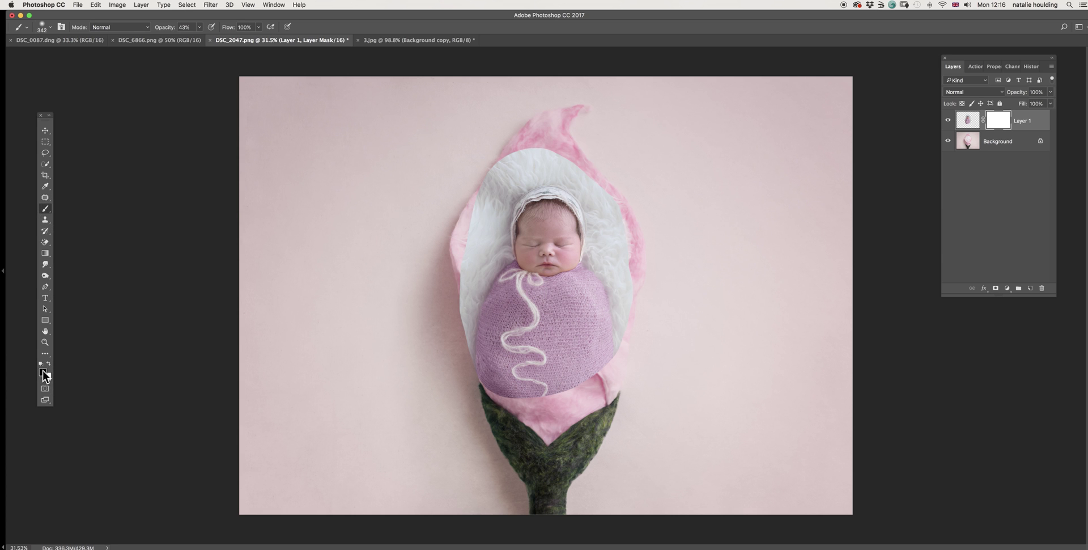
{"action": "left_click", "coordinate": [199, 28]}
{"action": "left_click_drag", "start_coordinate": [201, 38], "coordinate": [238, 37]}
{"action": "left_click", "coordinate": [538, 142]}
{"action": "left_click_drag", "start_coordinate": [540, 143], "coordinate": [486, 188]}
{"action": "mouse_move", "coordinate": [590, 141]}
{"action": "left_mouse_down"}
{"action": "mouse_move", "coordinate": [505, 153]}
{"action": "mouse_move", "coordinate": [551, 159]}
{"action": "left_mouse_up"}
{"action": "mouse_move", "coordinate": [493, 187]}
{"action": "left_mouse_down"}
{"action": "mouse_move", "coordinate": [605, 175]}
{"action": "mouse_move", "coordinate": [554, 162]}
{"action": "mouse_move", "coordinate": [597, 178]}
{"action": "mouse_move", "coordinate": [551, 174]}
{"action": "mouse_move", "coordinate": [618, 206]}
{"action": "mouse_move", "coordinate": [638, 255]}
{"action": "mouse_move", "coordinate": [628, 325]}
{"action": "left_mouse_up"}
{"action": "mouse_move", "coordinate": [519, 412]}
{"action": "left_mouse_down"}
{"action": "mouse_move", "coordinate": [454, 325]}
{"action": "mouse_move", "coordinate": [447, 277]}
{"action": "mouse_move", "coordinate": [480, 331]}
{"action": "mouse_move", "coordinate": [451, 266]}
{"action": "mouse_move", "coordinate": [505, 361]}
{"action": "mouse_move", "coordinate": [459, 272]}
{"action": "mouse_move", "coordinate": [499, 343]}
{"action": "mouse_move", "coordinate": [472, 331]}
{"action": "mouse_move", "coordinate": [485, 372]}
{"action": "mouse_move", "coordinate": [518, 396]}
{"action": "mouse_move", "coordinate": [598, 393]}
{"action": "mouse_move", "coordinate": [540, 407]}
{"action": "mouse_move", "coordinate": [594, 358]}
{"action": "mouse_move", "coordinate": [585, 345]}
{"action": "mouse_move", "coordinate": [546, 367]}
{"action": "mouse_move", "coordinate": [554, 380]}
{"action": "mouse_move", "coordinate": [643, 257]}
{"action": "mouse_move", "coordinate": [579, 328]}
{"action": "mouse_move", "coordinate": [641, 253]}
{"action": "mouse_move", "coordinate": [529, 356]}
{"action": "mouse_move", "coordinate": [608, 310]}
{"action": "mouse_move", "coordinate": [527, 349]}
{"action": "mouse_move", "coordinate": [603, 313]}
{"action": "mouse_move", "coordinate": [556, 320]}
{"action": "mouse_move", "coordinate": [479, 299]}
{"action": "mouse_move", "coordinate": [580, 321]}
{"action": "mouse_move", "coordinate": [484, 287]}
{"action": "mouse_move", "coordinate": [458, 252]}
{"action": "mouse_move", "coordinate": [487, 285]}
{"action": "mouse_move", "coordinate": [466, 240]}
{"action": "mouse_move", "coordinate": [491, 280]}
{"action": "mouse_move", "coordinate": [577, 328]}
{"action": "mouse_move", "coordinate": [483, 310]}
{"action": "mouse_move", "coordinate": [542, 349]}
{"action": "mouse_move", "coordinate": [535, 326]}
{"action": "mouse_move", "coordinate": [599, 325]}
{"action": "left_mouse_up"}
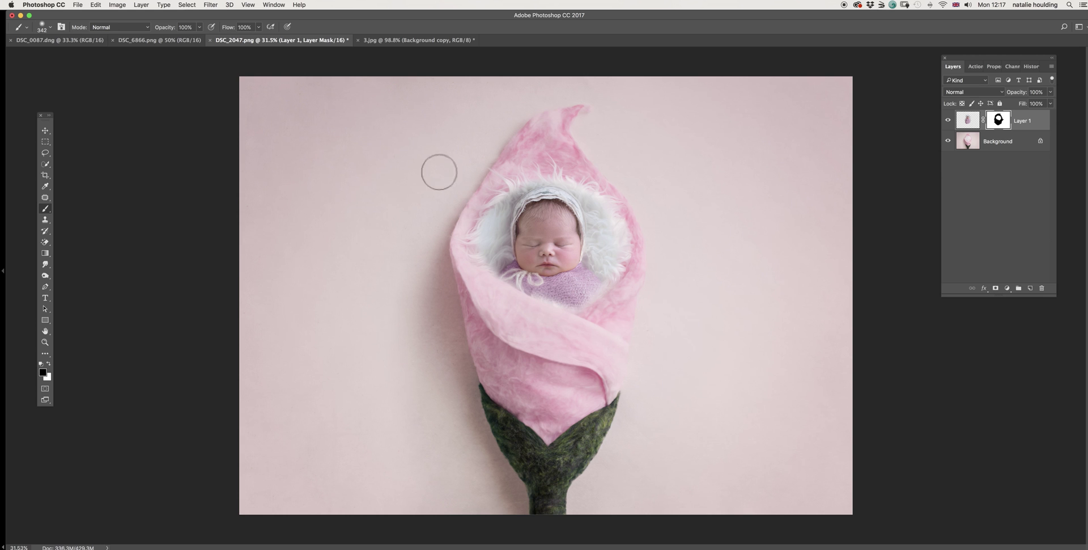
Paint white on the mask with a soft 130 px brush to restore the purple wrap along the petal edge
{"action": "left_click", "coordinate": [49, 364]}
{"action": "scroll", "coordinate": [589, 277], "scroll_direction": "up", "scroll_amount": 5}
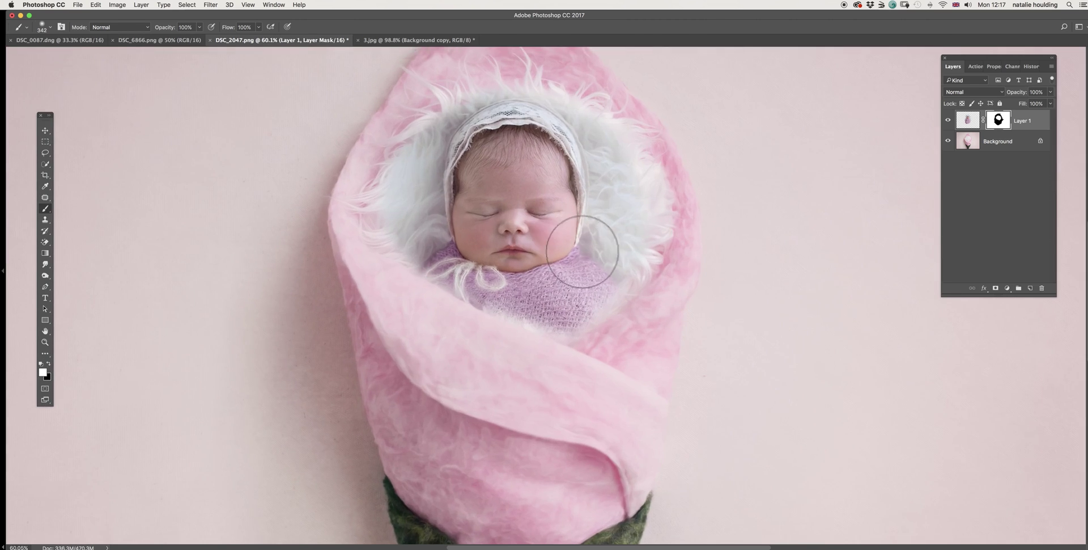
{"action": "scroll", "coordinate": [689, 213], "scroll_direction": "up", "scroll_amount": 1}
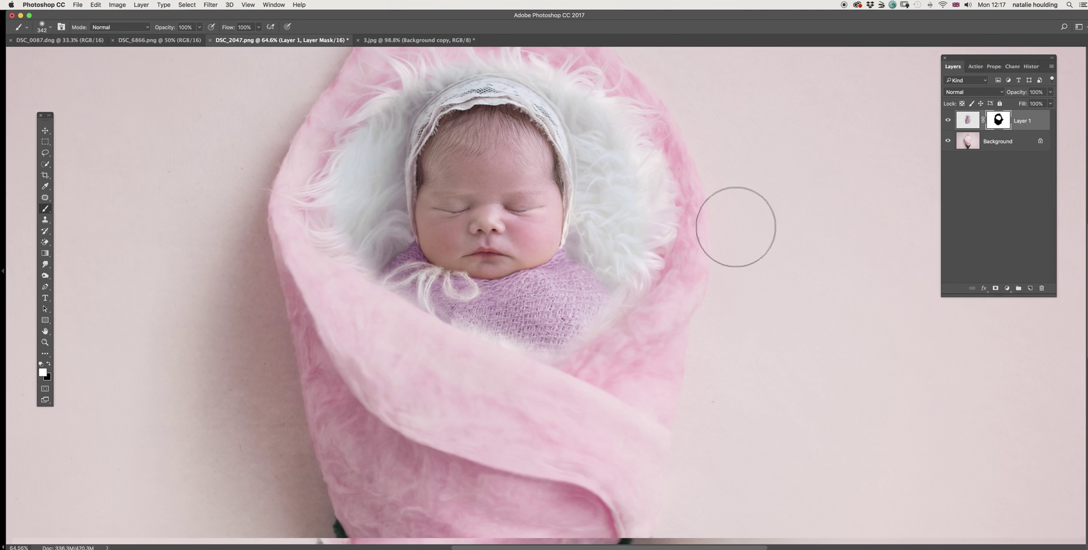
{"action": "right_click", "coordinate": [735, 226]}
{"action": "mouse_move", "coordinate": [595, 291]}
{"action": "left_mouse_down"}
{"action": "mouse_move", "coordinate": [605, 317]}
{"action": "mouse_move", "coordinate": [547, 354]}
{"action": "left_mouse_up"}
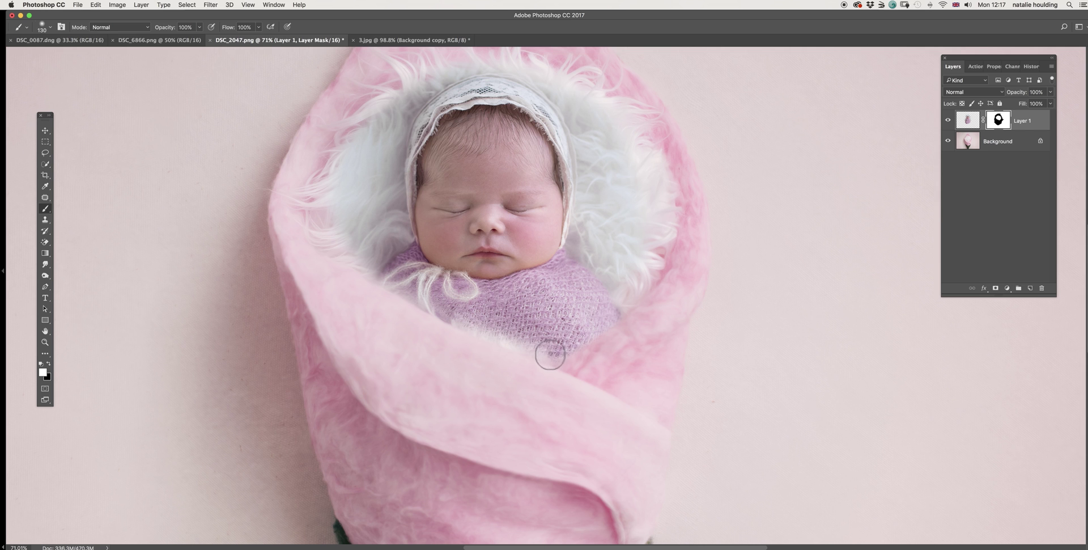
{"action": "mouse_move", "coordinate": [401, 273]}
{"action": "left_mouse_down"}
{"action": "mouse_move", "coordinate": [390, 279]}
{"action": "mouse_move", "coordinate": [443, 311]}
{"action": "left_mouse_up"}
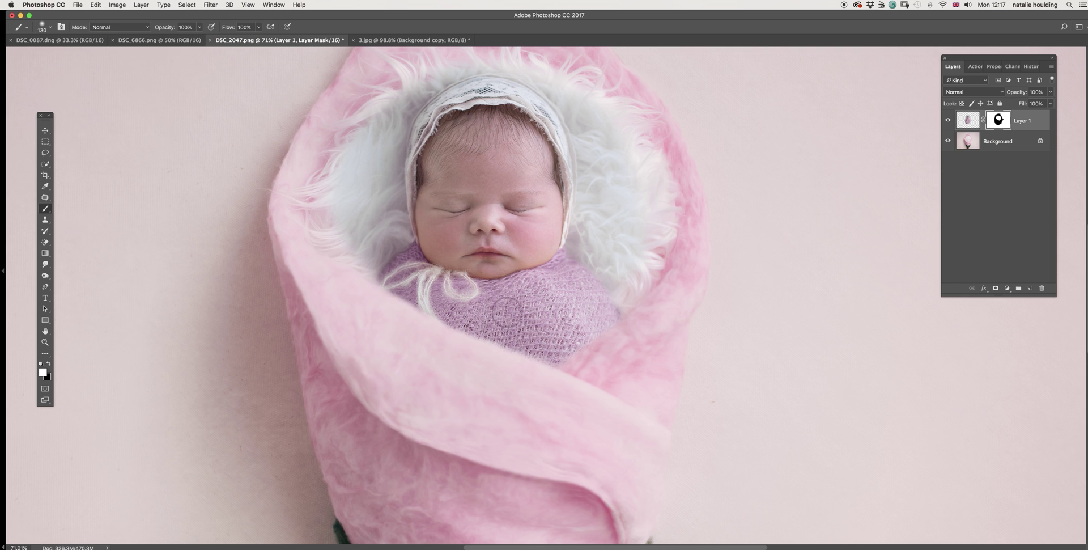
Switch the mask painting color to black and reduce the soft brush to 61 px
{"action": "key", "text": "x"}
{"action": "right_click", "coordinate": [592, 297]}
{"action": "left_click_drag", "start_coordinate": [610, 310], "coordinate": [609, 311]}
{"action": "key", "text": "space"}
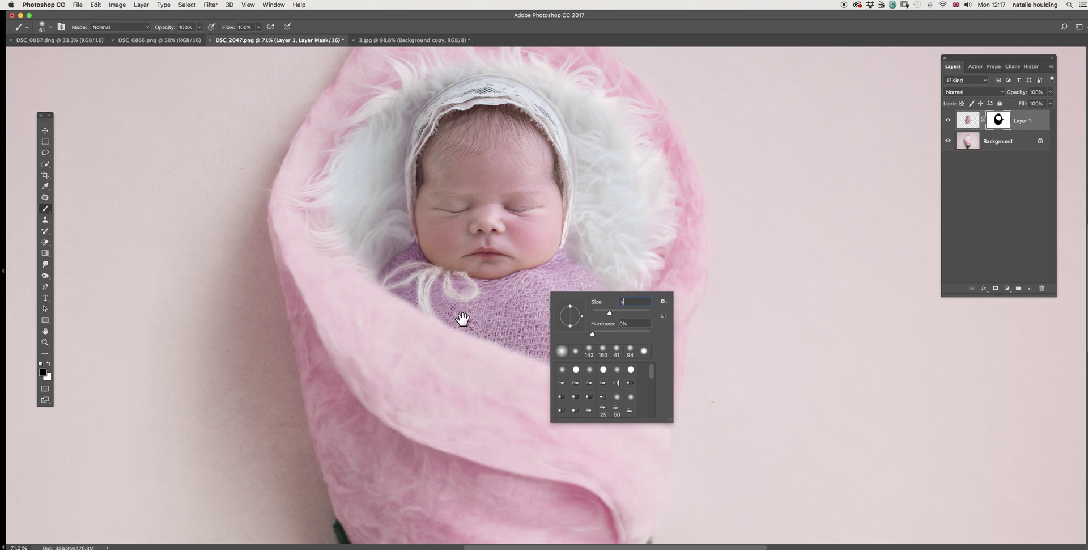
{"action": "left_click", "coordinate": [441, 313]}
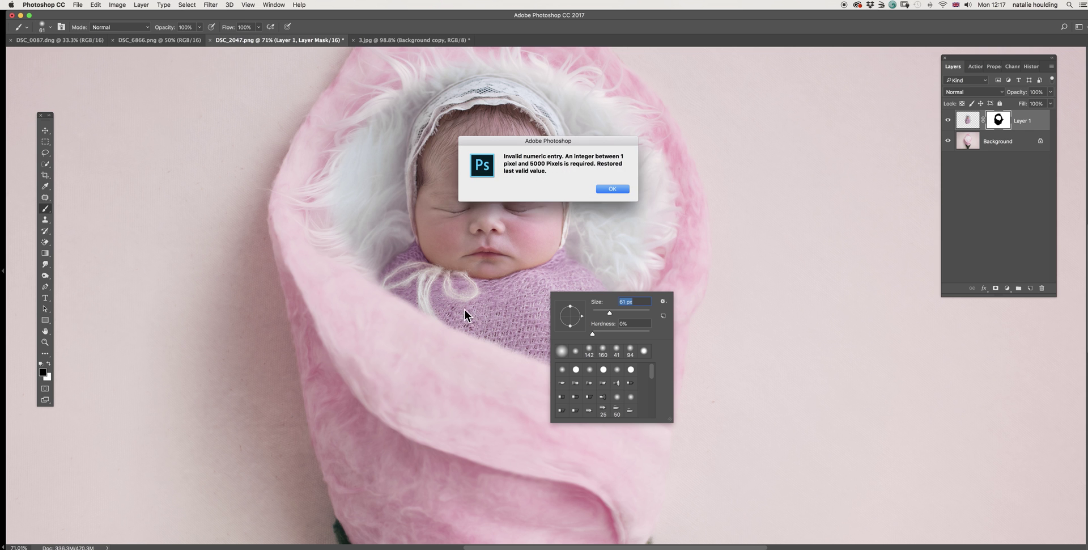
{"action": "left_click", "coordinate": [623, 188]}
{"action": "key", "text": "Return"}
Refine the mask where the purple wrap meets the petal fold, alternating between black and white paint
{"action": "key", "text": "super+z"}
{"action": "key", "text": "space"}
{"action": "key", "text": "x"}
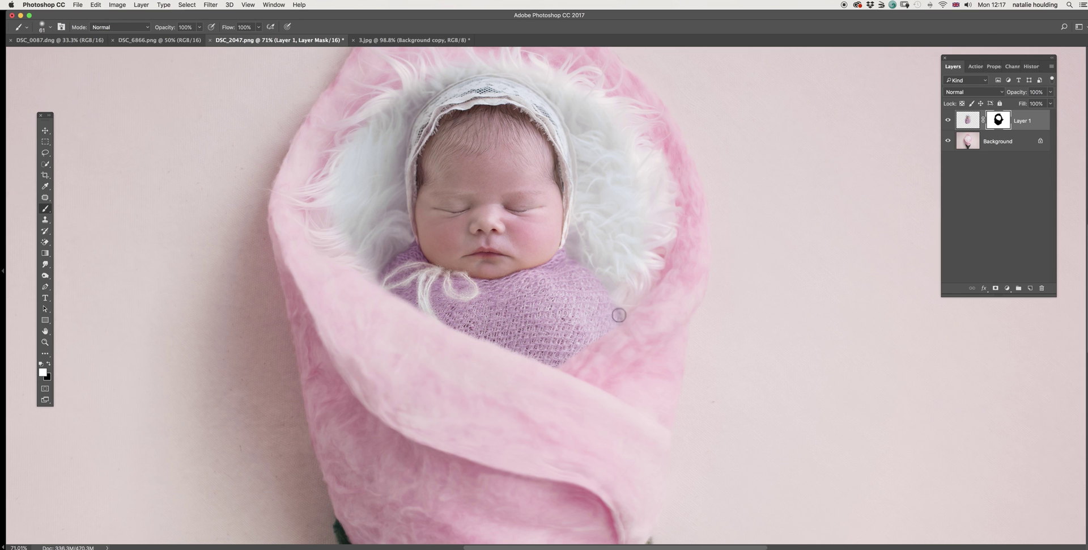
{"action": "key", "text": "x"}
{"action": "key", "text": "x"}
{"action": "key", "text": "x"}
{"action": "scroll", "coordinate": [464, 178], "scroll_direction": "down", "scroll_amount": 3}
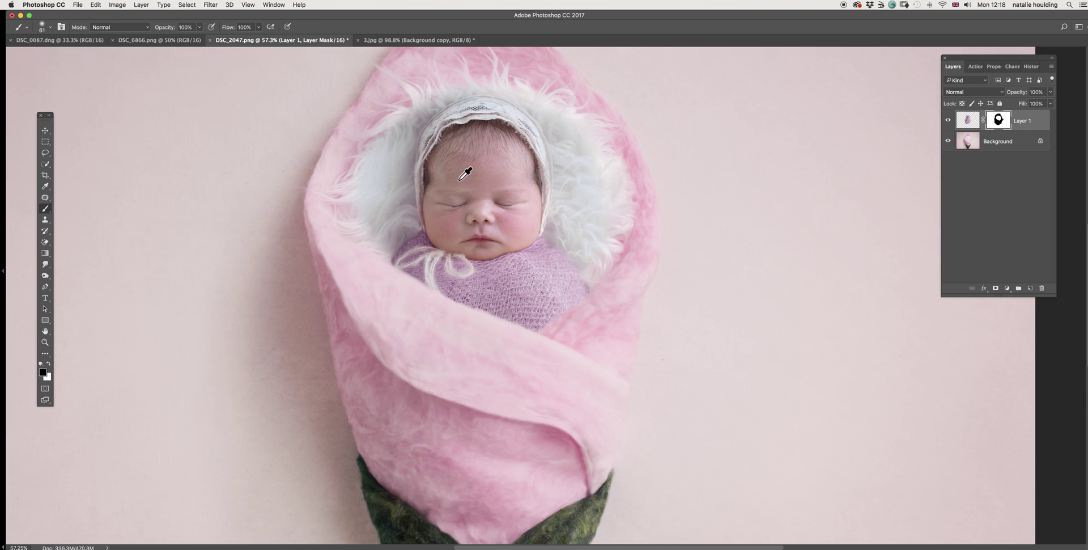
Add a Color Balance adjustment layer above Layer 1 and clip it to the baby layer
{"action": "scroll", "coordinate": [468, 76], "scroll_direction": "up", "scroll_amount": 1}
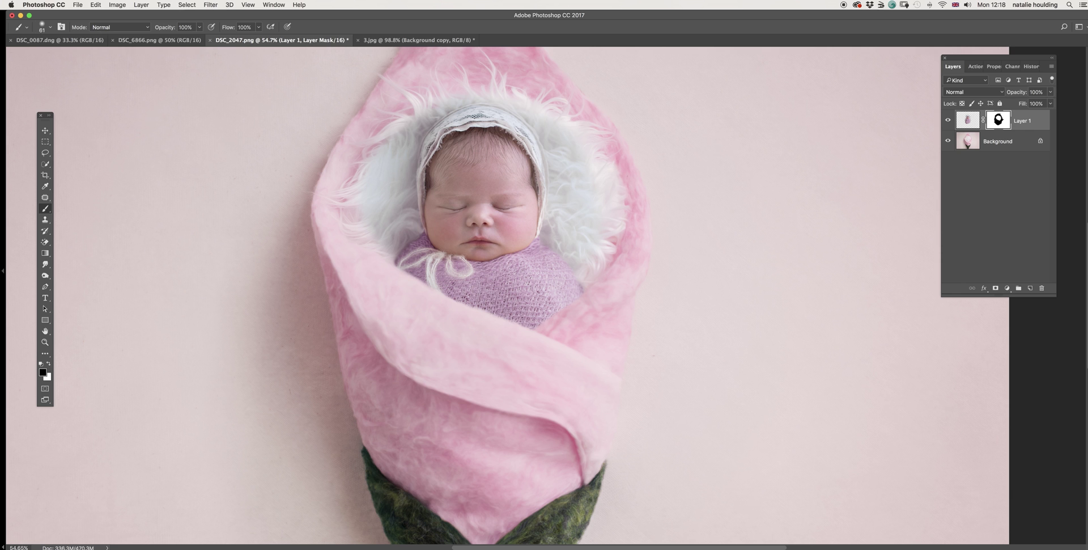
{"action": "left_click", "coordinate": [972, 124]}
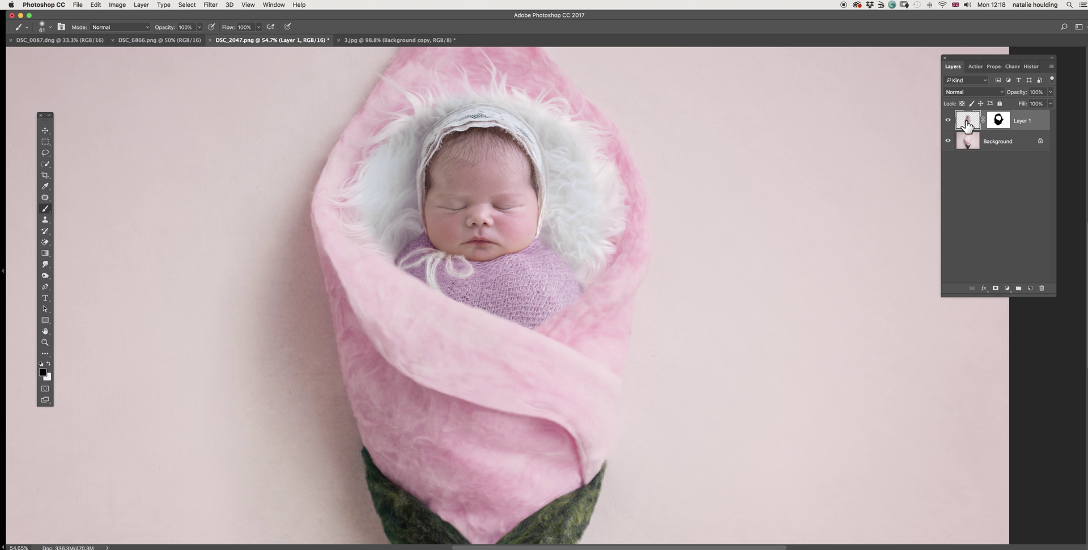
{"action": "left_click", "coordinate": [1006, 289]}
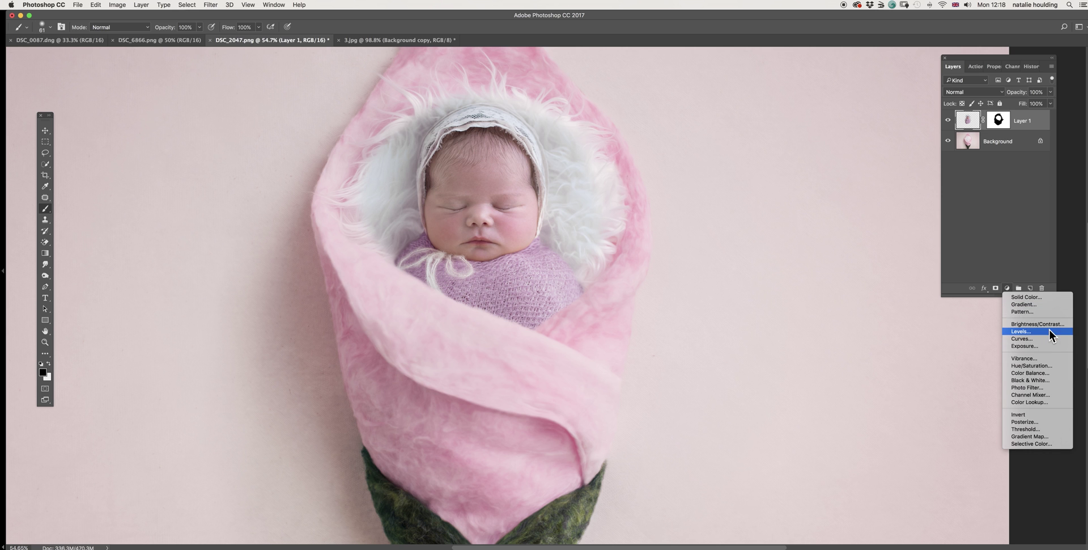
{"action": "left_click", "coordinate": [1046, 374]}
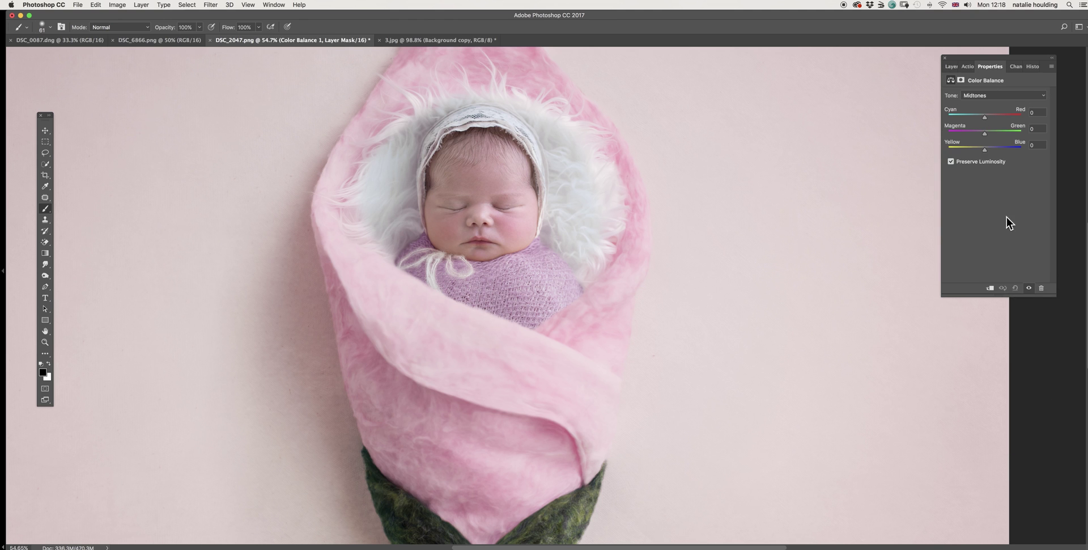
{"action": "left_click", "coordinate": [949, 67]}
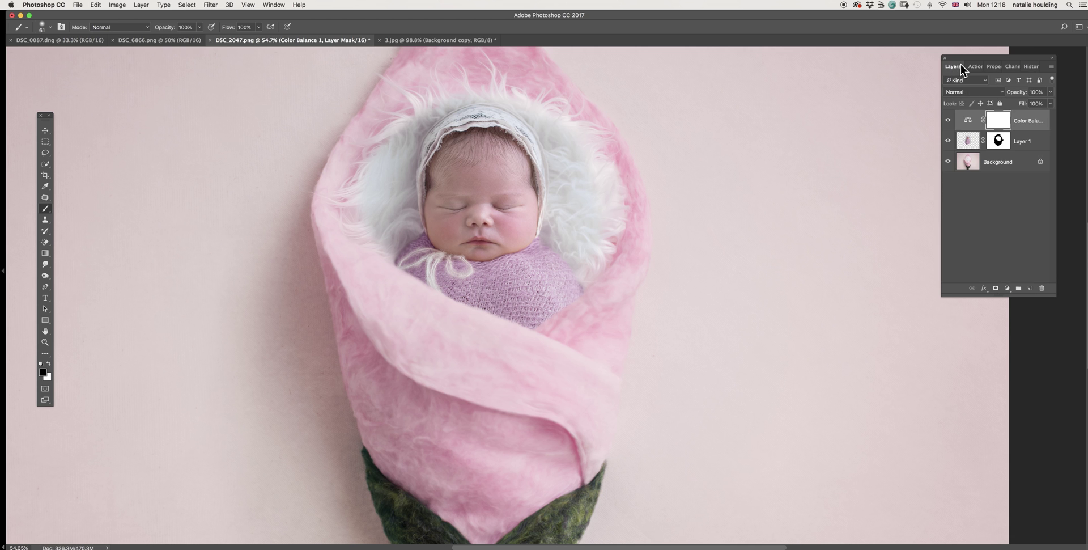
{"action": "right_click", "coordinate": [1035, 125]}
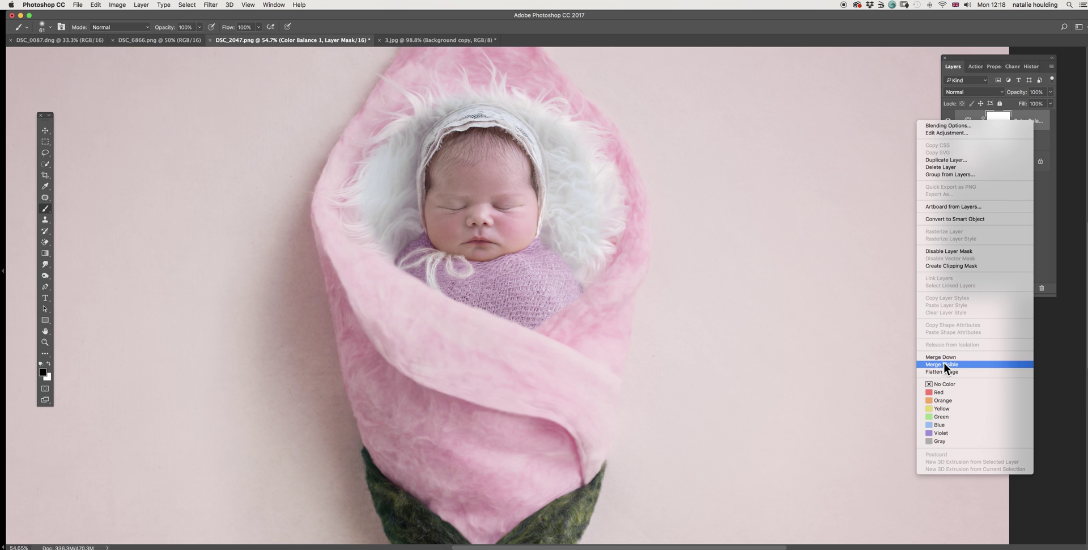
{"action": "left_click", "coordinate": [989, 265]}
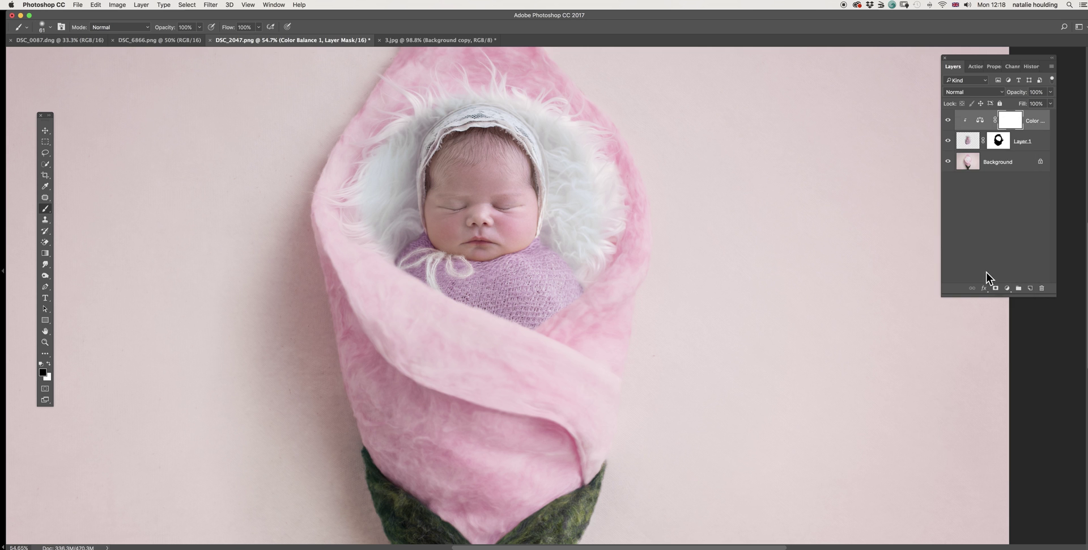
Shift the Color Balance midtones toward magenta and red, and compare the result with the adjustment hidden and shown
{"action": "double_click", "coordinate": [979, 122]}
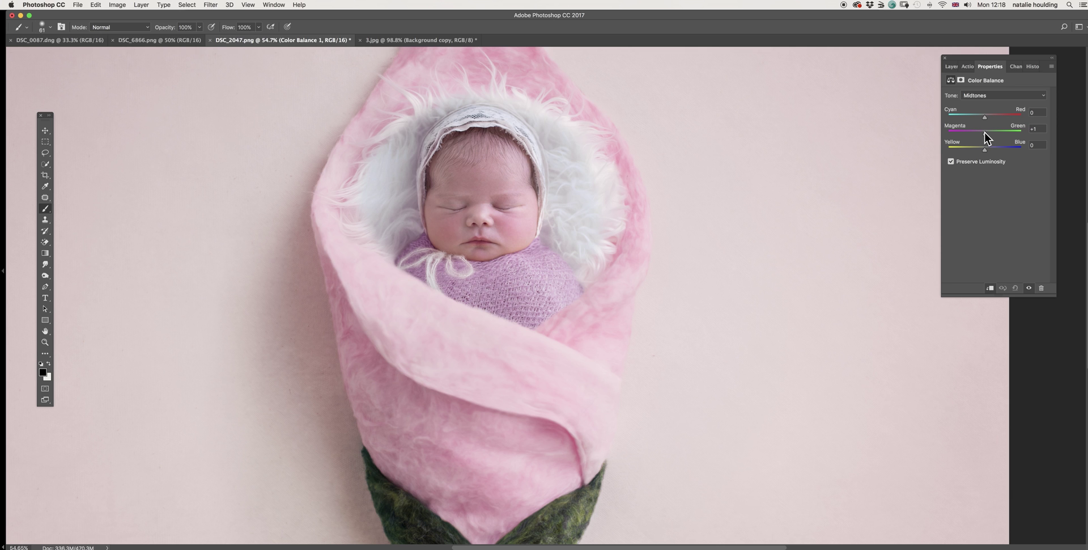
{"action": "left_click_drag", "start_coordinate": [984, 132], "coordinate": [981, 132]}
{"action": "left_click_drag", "start_coordinate": [978, 134], "coordinate": [977, 134]}
{"action": "left_click_drag", "start_coordinate": [988, 116], "coordinate": [987, 116]}
{"action": "left_click", "coordinate": [950, 66]}
{"action": "left_click", "coordinate": [947, 120]}
{"action": "left_click", "coordinate": [948, 120]}
{"action": "left_click", "coordinate": [948, 120]}
{"action": "left_click", "coordinate": [947, 120]}
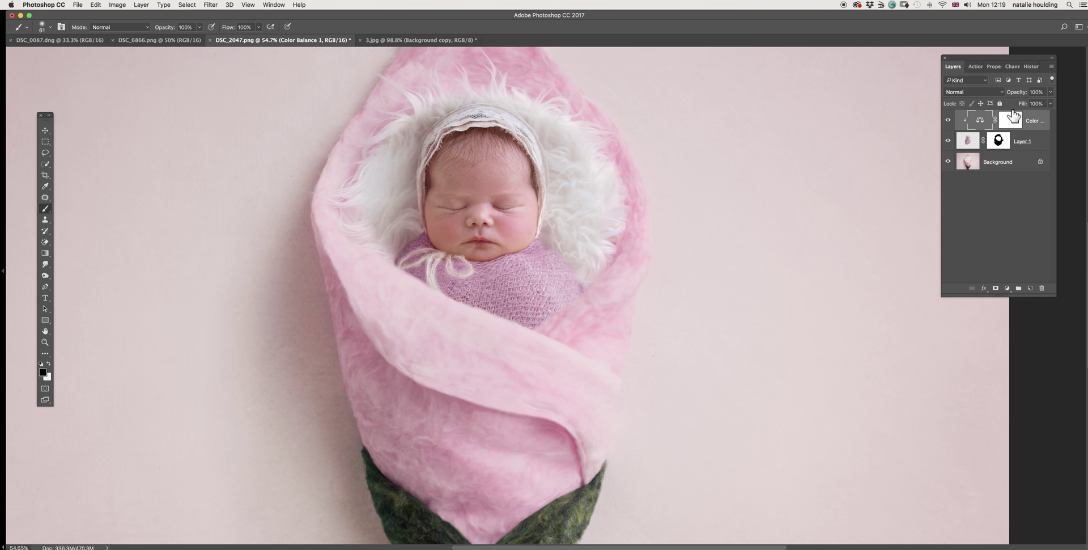
Select the Color Balance mask and set the soft brush to 431 px at 45% opacity
{"action": "left_click", "coordinate": [1012, 119]}
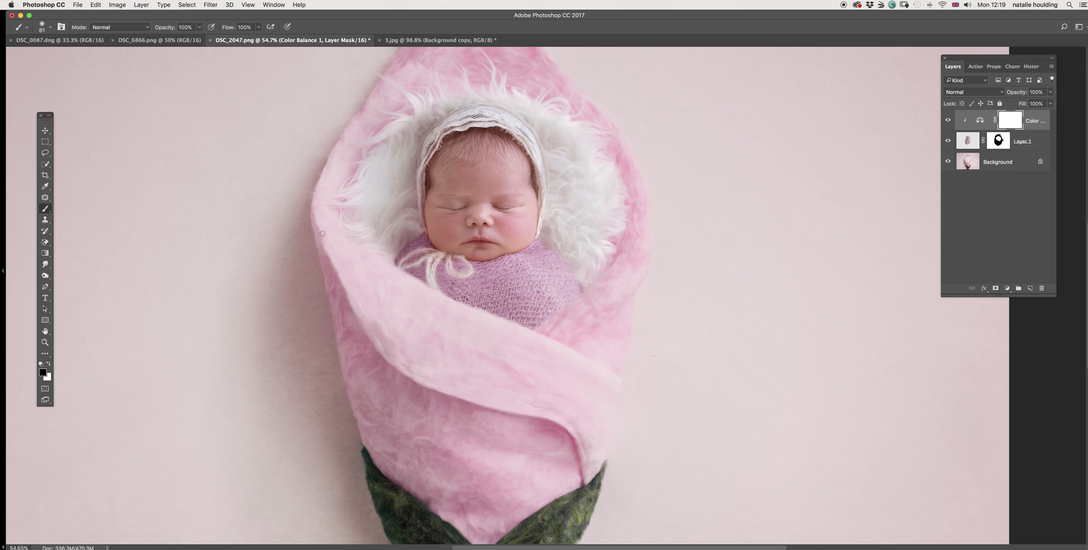
{"action": "right_click", "coordinate": [508, 355]}
{"action": "left_click", "coordinate": [603, 369]}
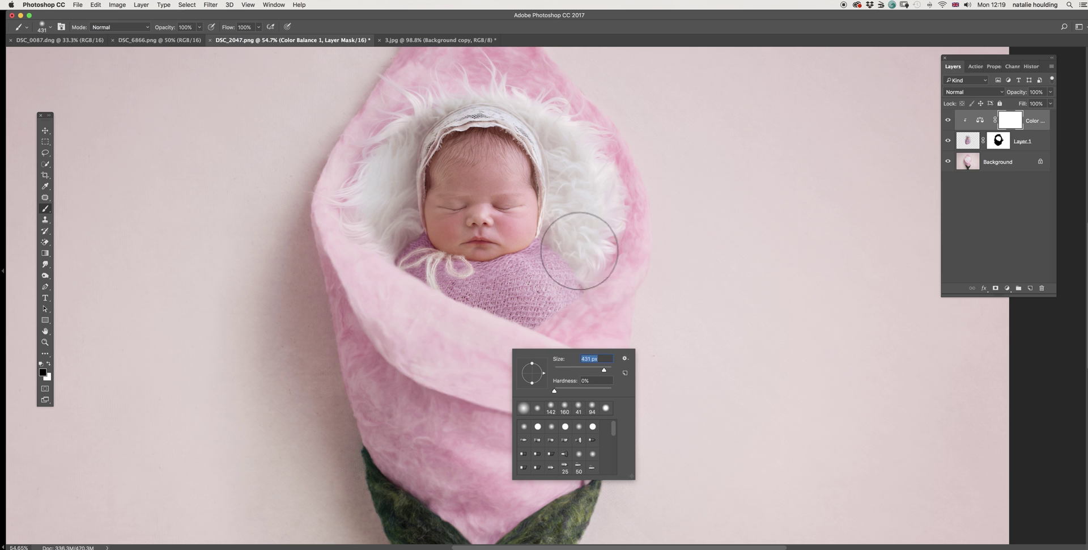
{"action": "left_click", "coordinate": [199, 27]}
{"action": "left_click_drag", "start_coordinate": [201, 38], "coordinate": [176, 37]}
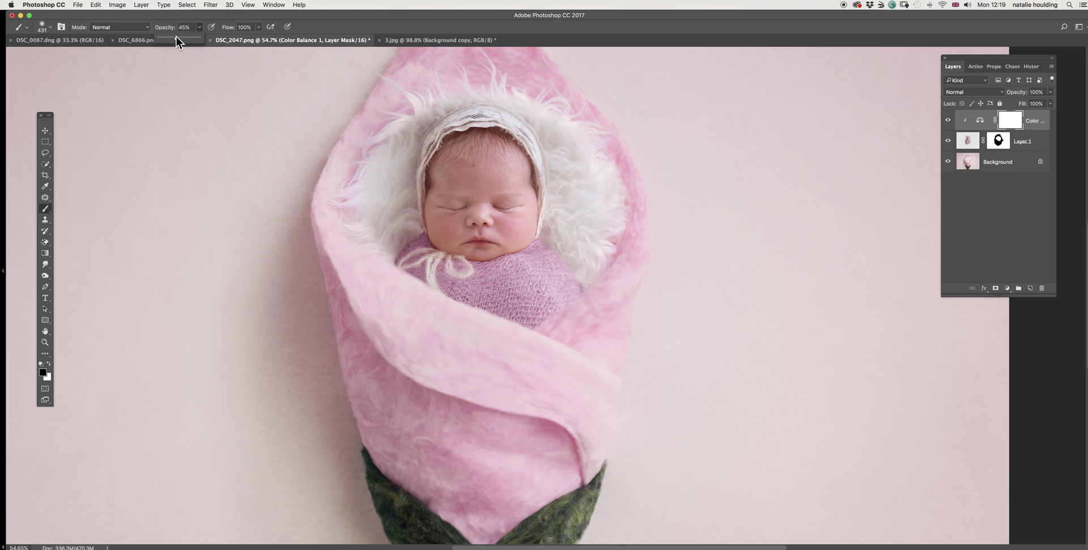
Paint black on the Color Balance mask over the baby's face and wrap, and paint white back around the wrap
{"action": "left_click", "coordinate": [487, 204]}
{"action": "mouse_move", "coordinate": [445, 235]}
{"action": "left_mouse_down"}
{"action": "mouse_move", "coordinate": [483, 221]}
{"action": "mouse_move", "coordinate": [518, 258]}
{"action": "mouse_move", "coordinate": [484, 271]}
{"action": "mouse_move", "coordinate": [537, 284]}
{"action": "mouse_move", "coordinate": [521, 287]}
{"action": "left_mouse_up"}
{"action": "mouse_move", "coordinate": [478, 177]}
{"action": "left_mouse_down"}
{"action": "mouse_move", "coordinate": [487, 136]}
{"action": "mouse_move", "coordinate": [459, 167]}
{"action": "mouse_move", "coordinate": [488, 160]}
{"action": "mouse_move", "coordinate": [459, 164]}
{"action": "mouse_move", "coordinate": [482, 202]}
{"action": "mouse_move", "coordinate": [519, 227]}
{"action": "mouse_move", "coordinate": [436, 309]}
{"action": "left_mouse_up"}
{"action": "left_click", "coordinate": [48, 363]}
{"action": "mouse_move", "coordinate": [404, 221]}
{"action": "left_mouse_down"}
{"action": "mouse_move", "coordinate": [402, 136]}
{"action": "mouse_move", "coordinate": [499, 108]}
{"action": "mouse_move", "coordinate": [558, 201]}
{"action": "mouse_move", "coordinate": [538, 316]}
{"action": "mouse_move", "coordinate": [554, 359]}
{"action": "mouse_move", "coordinate": [544, 379]}
{"action": "left_mouse_up"}
{"action": "key", "text": "alt"}
{"action": "scroll", "coordinate": [546, 376], "scroll_direction": "down", "scroll_amount": 1}
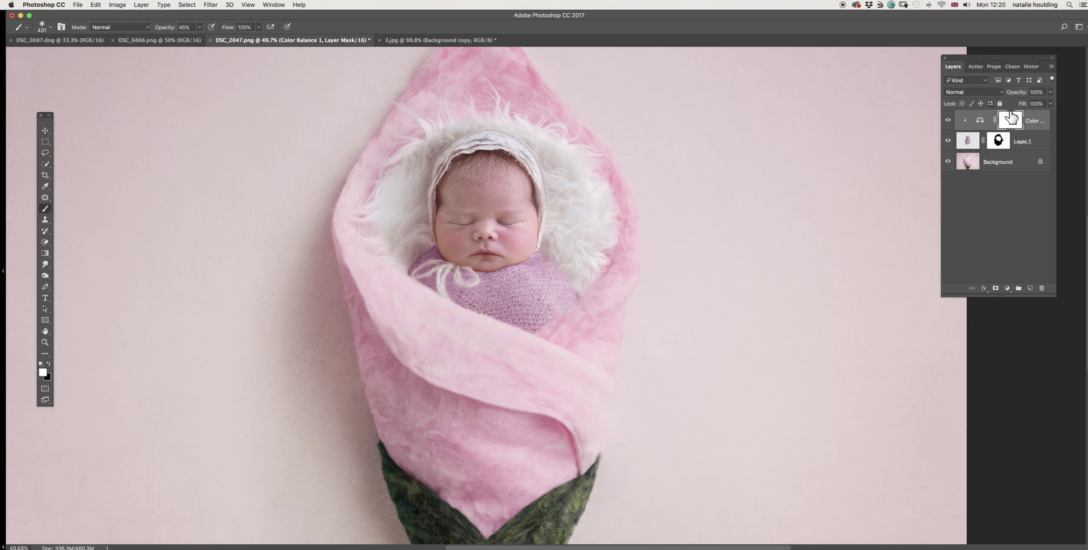
Add a Brightness/Contrast adjustment layer clipped to Layer 1, directly above it
{"action": "left_click", "coordinate": [968, 143]}
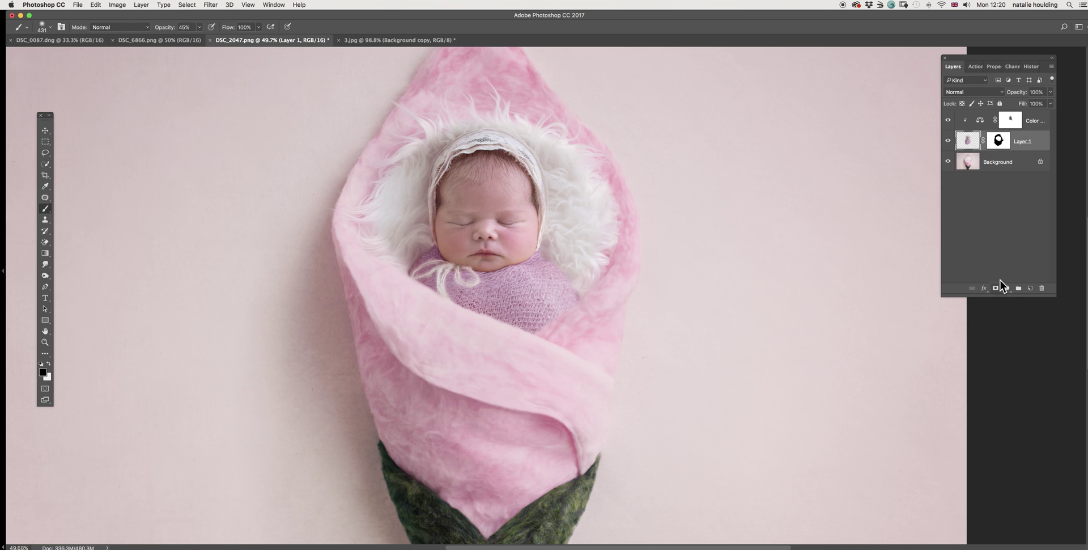
{"action": "left_click", "coordinate": [1006, 288]}
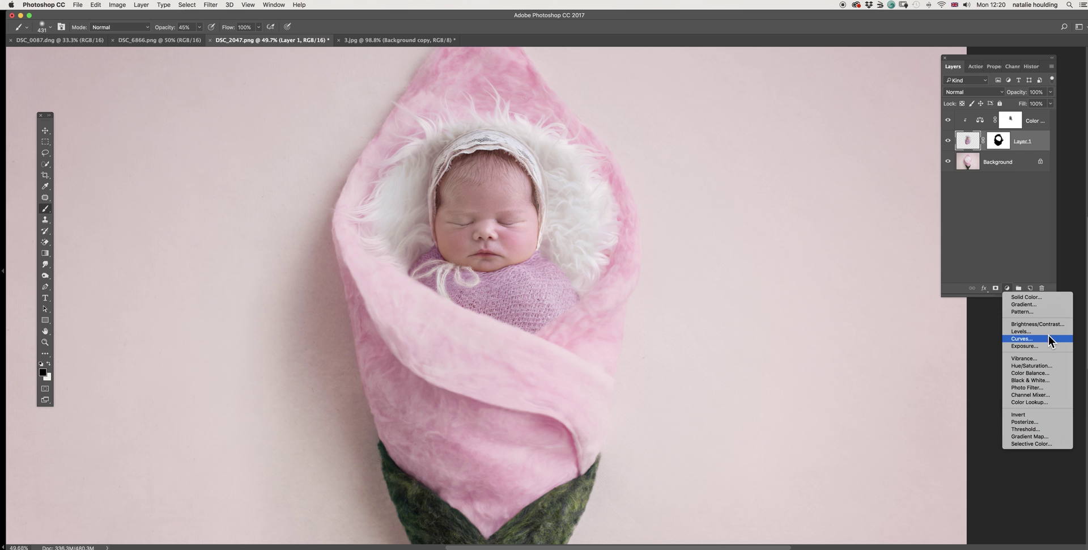
{"action": "left_click", "coordinate": [1052, 325]}
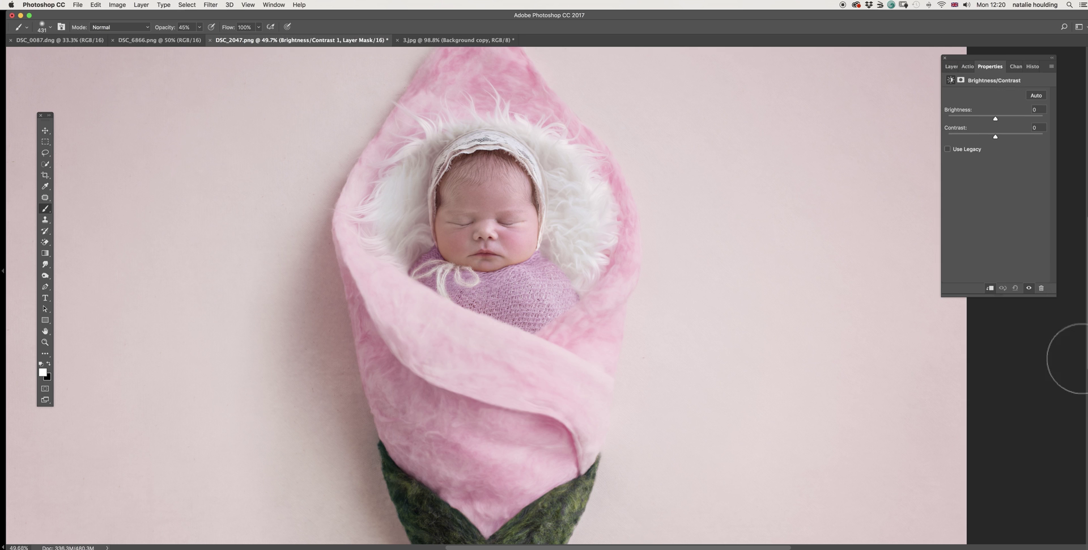
{"action": "left_click", "coordinate": [951, 66]}
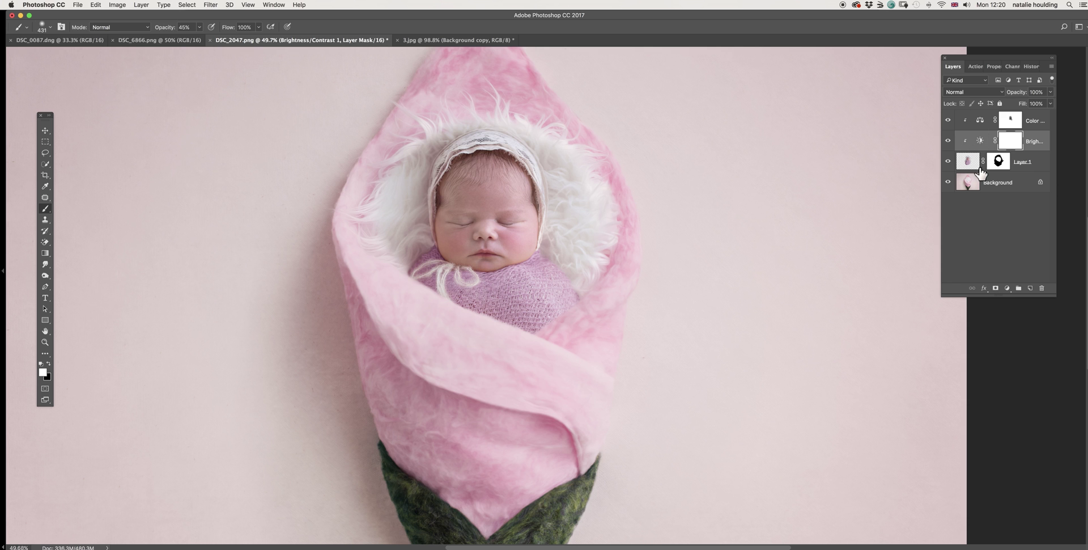
Raise the brightness of the Brightness/Contrast layer slightly and compare the image with that layer hidden and shown
{"action": "double_click", "coordinate": [980, 142]}
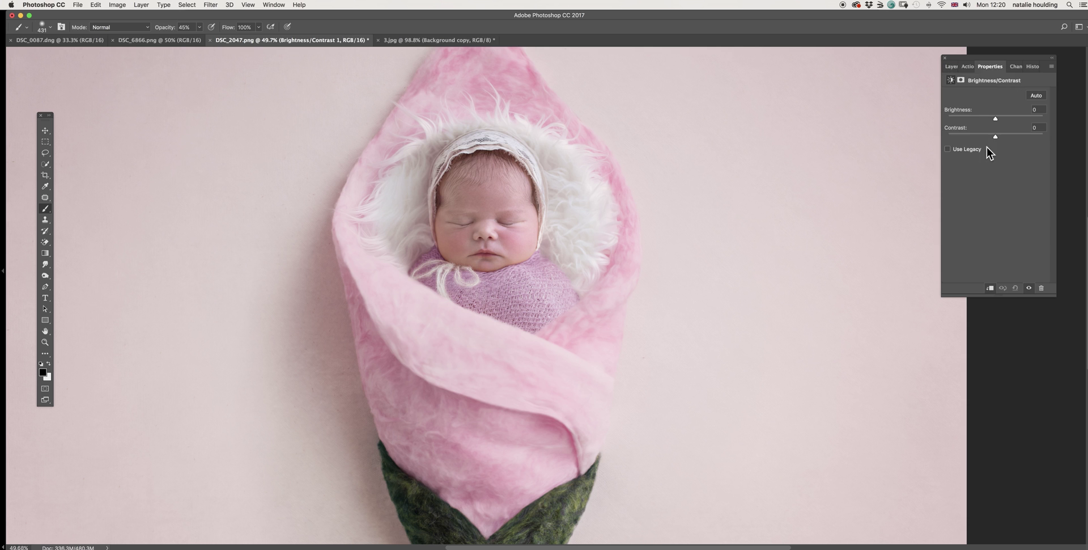
{"action": "left_click_drag", "start_coordinate": [997, 117], "coordinate": [998, 117]}
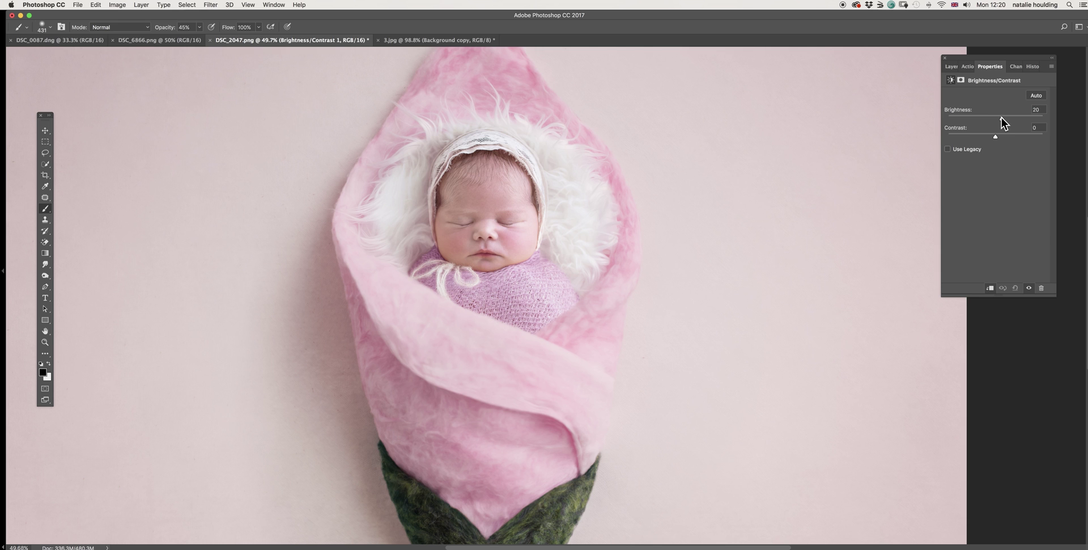
{"action": "left_click_drag", "start_coordinate": [1001, 117], "coordinate": [997, 118]}
{"action": "left_click", "coordinate": [950, 67]}
{"action": "left_click", "coordinate": [947, 141]}
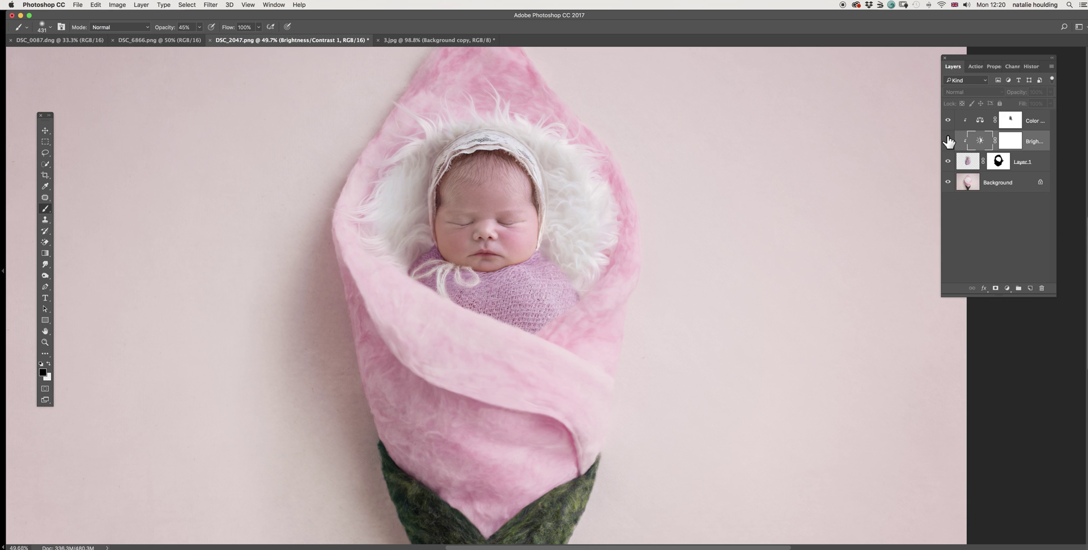
{"action": "left_click", "coordinate": [948, 141]}
{"action": "left_click", "coordinate": [949, 140]}
{"action": "left_click", "coordinate": [949, 140]}
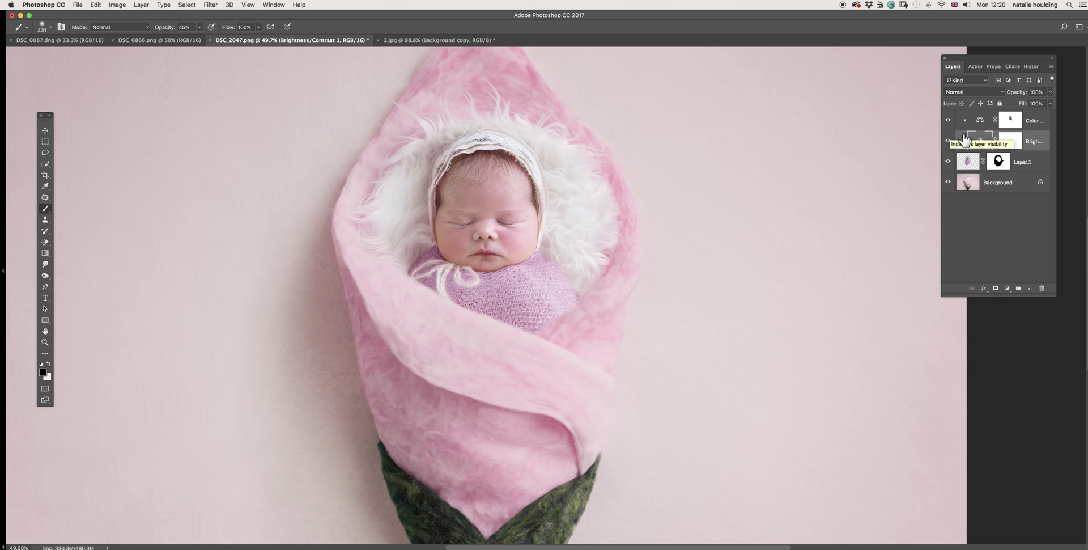
Paint black at 45% opacity on the Brightness/Contrast mask over the baby's face and wrap, and check the whole image
{"action": "left_click", "coordinate": [1010, 140]}
{"action": "key", "text": "x"}
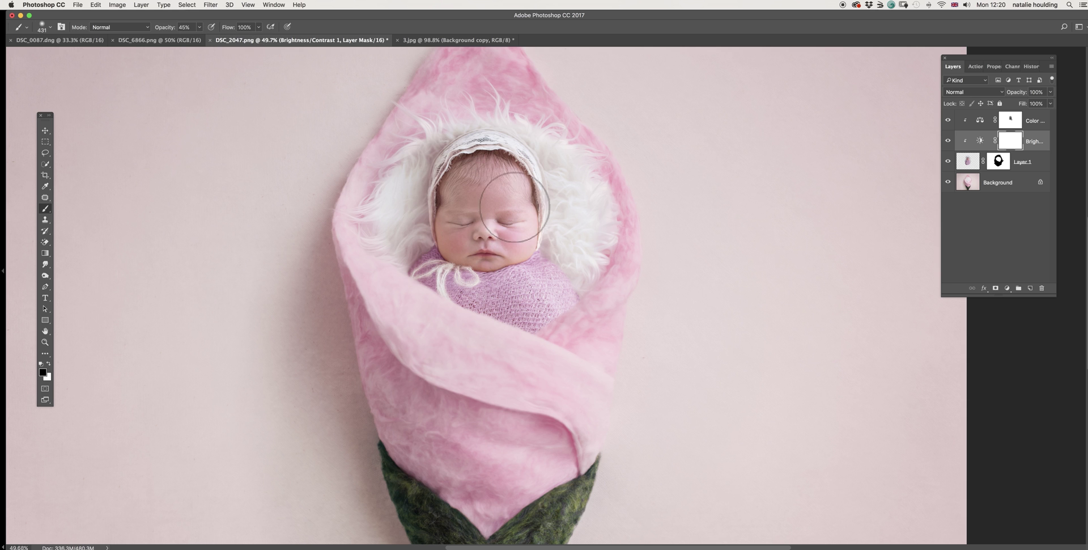
{"action": "mouse_move", "coordinate": [491, 147]}
{"action": "left_mouse_down"}
{"action": "mouse_move", "coordinate": [529, 195]}
{"action": "mouse_move", "coordinate": [484, 264]}
{"action": "mouse_move", "coordinate": [558, 294]}
{"action": "mouse_move", "coordinate": [456, 280]}
{"action": "mouse_move", "coordinate": [518, 209]}
{"action": "left_mouse_up"}
{"action": "mouse_move", "coordinate": [457, 375]}
{"action": "left_mouse_down"}
{"action": "mouse_move", "coordinate": [546, 266]}
{"action": "mouse_move", "coordinate": [491, 255]}
{"action": "mouse_move", "coordinate": [560, 289]}
{"action": "left_mouse_up"}
{"action": "scroll", "coordinate": [575, 301], "scroll_direction": "down", "scroll_amount": 2}
{"action": "scroll", "coordinate": [580, 294], "scroll_direction": "down", "scroll_amount": 1}
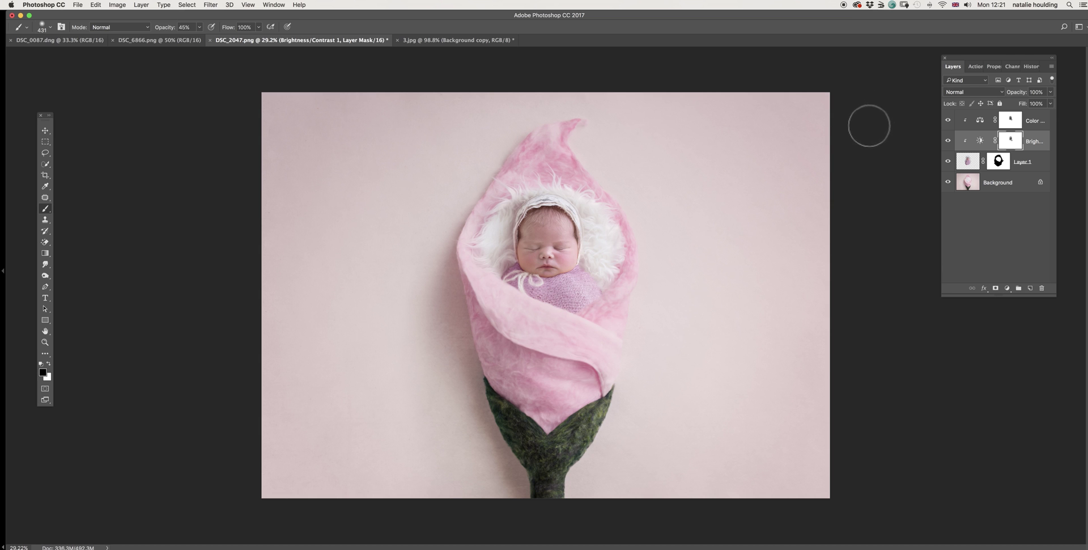
{"action": "scroll", "coordinate": [650, 236], "scroll_direction": "up", "scroll_amount": 3}
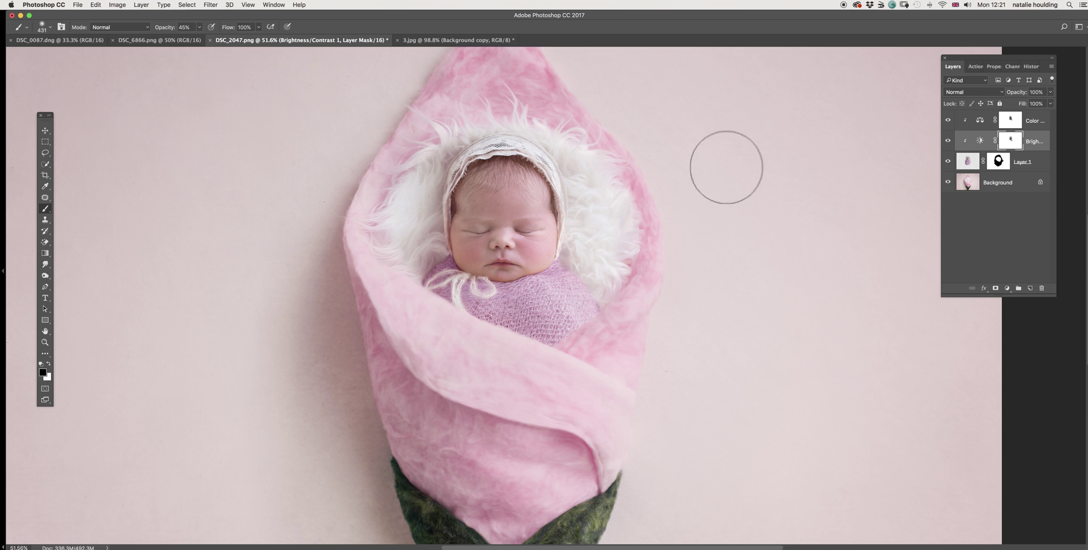
Hide both adjustment layers and paint black at 25% opacity on Layer 1's mask over the bluish fur around the bonnet
{"action": "left_click", "coordinate": [999, 162]}
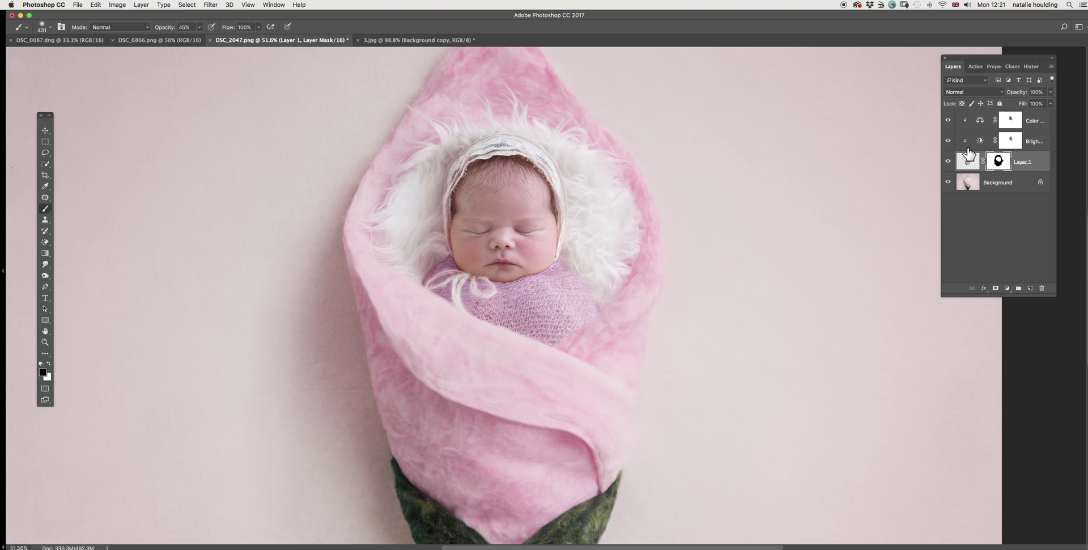
{"action": "left_click_drag", "start_coordinate": [948, 141], "coordinate": [948, 120]}
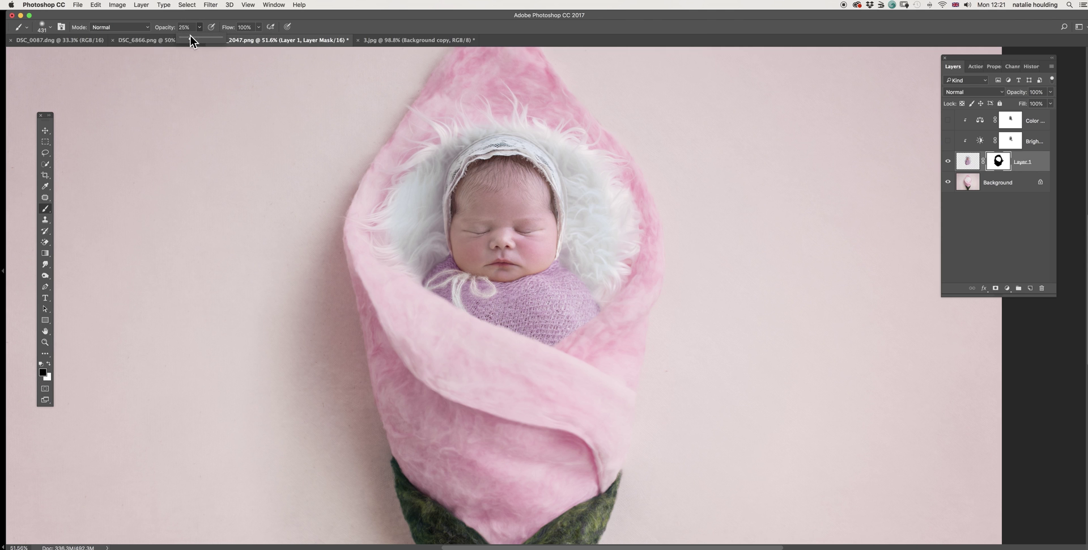
{"action": "mouse_move", "coordinate": [573, 133]}
{"action": "left_mouse_down"}
{"action": "mouse_move", "coordinate": [600, 183]}
{"action": "mouse_move", "coordinate": [605, 262]}
{"action": "mouse_move", "coordinate": [581, 161]}
{"action": "left_mouse_up"}
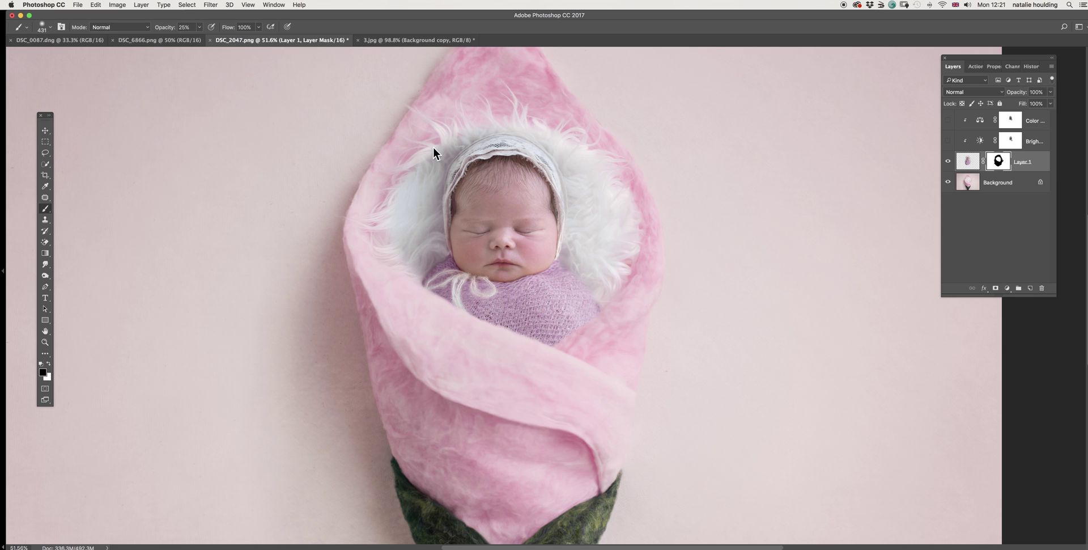
{"action": "mouse_move", "coordinate": [457, 114]}
{"action": "left_mouse_down"}
{"action": "mouse_move", "coordinate": [440, 142]}
{"action": "mouse_move", "coordinate": [413, 190]}
{"action": "mouse_move", "coordinate": [406, 217]}
{"action": "mouse_move", "coordinate": [419, 234]}
{"action": "mouse_move", "coordinate": [408, 260]}
{"action": "mouse_move", "coordinate": [410, 154]}
{"action": "mouse_move", "coordinate": [439, 127]}
{"action": "mouse_move", "coordinate": [483, 110]}
{"action": "mouse_move", "coordinate": [468, 121]}
{"action": "mouse_move", "coordinate": [515, 113]}
{"action": "mouse_move", "coordinate": [552, 124]}
{"action": "mouse_move", "coordinate": [435, 135]}
{"action": "mouse_move", "coordinate": [476, 115]}
{"action": "mouse_move", "coordinate": [553, 127]}
{"action": "mouse_move", "coordinate": [582, 168]}
{"action": "mouse_move", "coordinate": [459, 127]}
{"action": "mouse_move", "coordinate": [420, 160]}
{"action": "mouse_move", "coordinate": [387, 221]}
{"action": "mouse_move", "coordinate": [415, 253]}
{"action": "mouse_move", "coordinate": [389, 175]}
{"action": "left_mouse_up"}
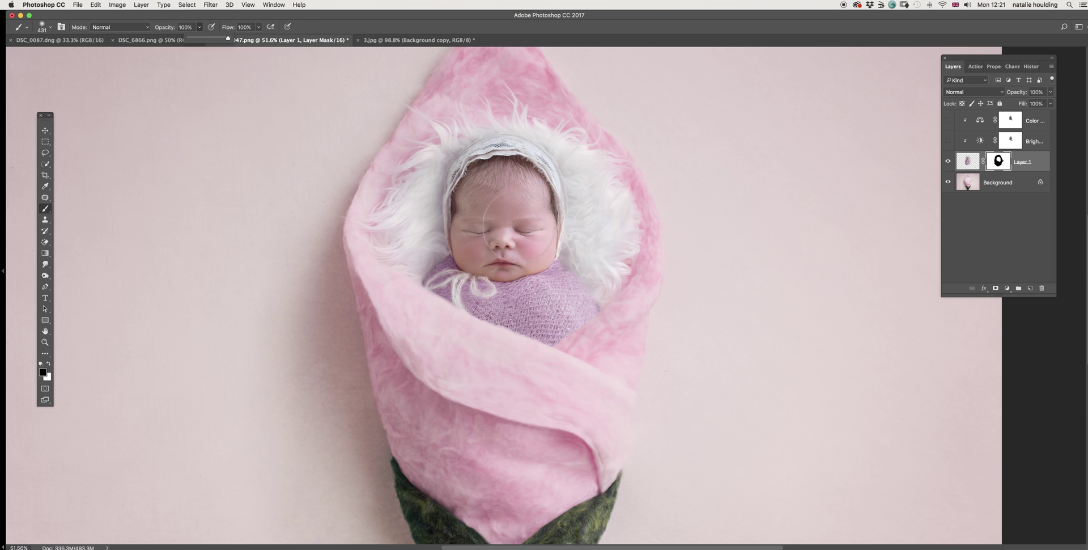
Set the soft mask brush to 101 px at 100% opacity and undo the last change on Layer 1's mask
{"action": "right_click", "coordinate": [558, 217]}
{"action": "left_click_drag", "start_coordinate": [590, 240], "coordinate": [595, 245]}
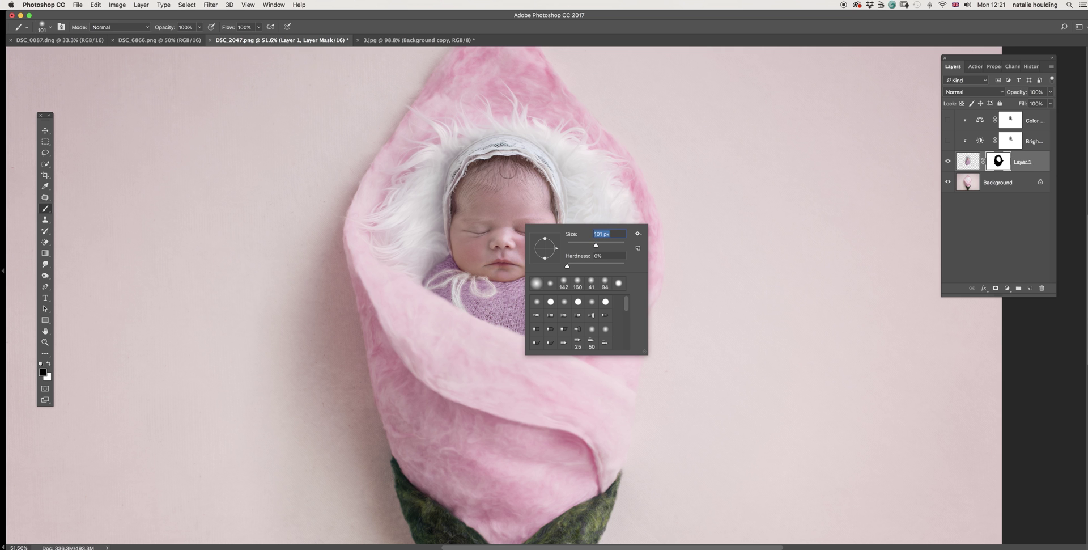
{"action": "key", "text": "BackSpace"}
{"action": "type", "text": "x"}
{"action": "key", "text": "Return"}
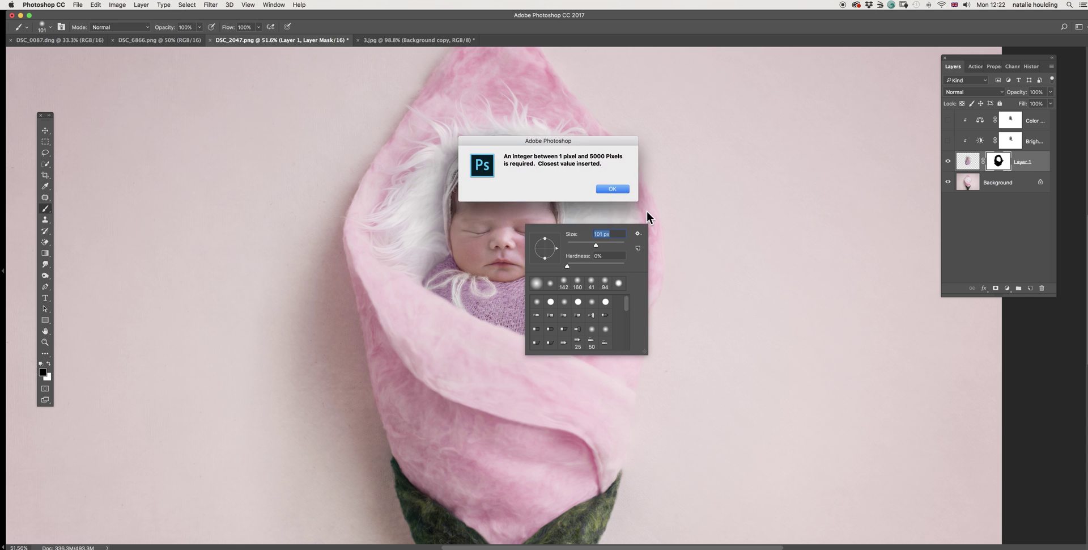
{"action": "left_click", "coordinate": [614, 189]}
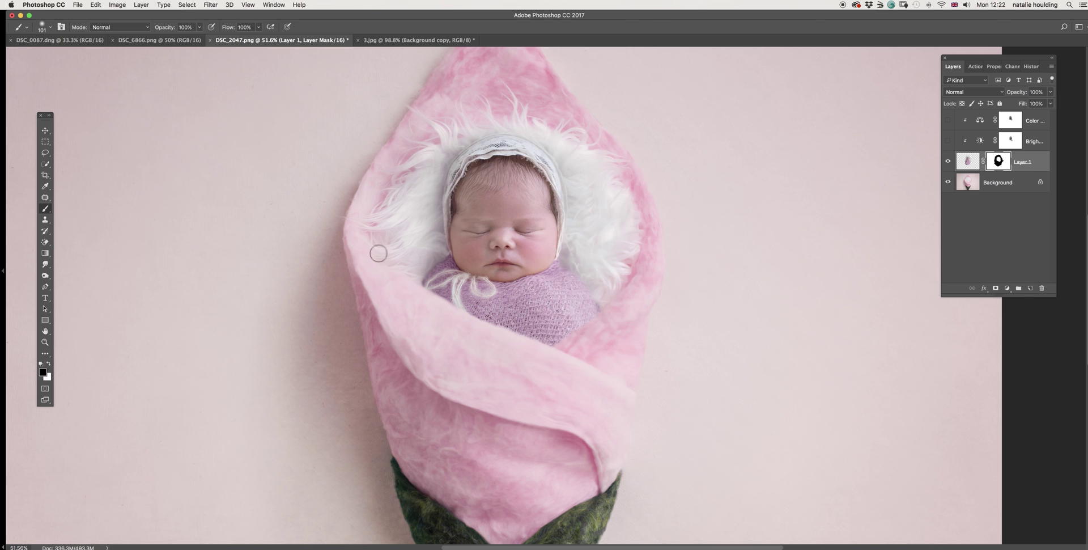
{"action": "left_click", "coordinate": [48, 363]}
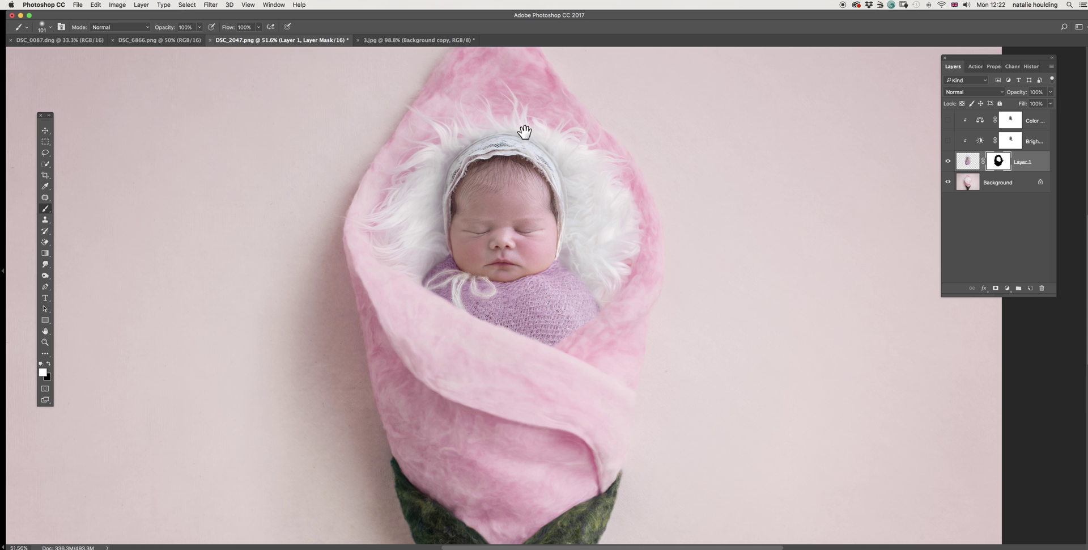
{"action": "key", "text": "x"}
{"action": "key", "text": "super+z"}
Turn the Color Balance and Brightness/Contrast layers back on, compare their effect, and check the whole composite
{"action": "left_click", "coordinate": [947, 140]}
{"action": "left_click", "coordinate": [948, 141]}
{"action": "left_click", "coordinate": [947, 142]}
{"action": "left_click", "coordinate": [947, 141]}
{"action": "left_click", "coordinate": [948, 141]}
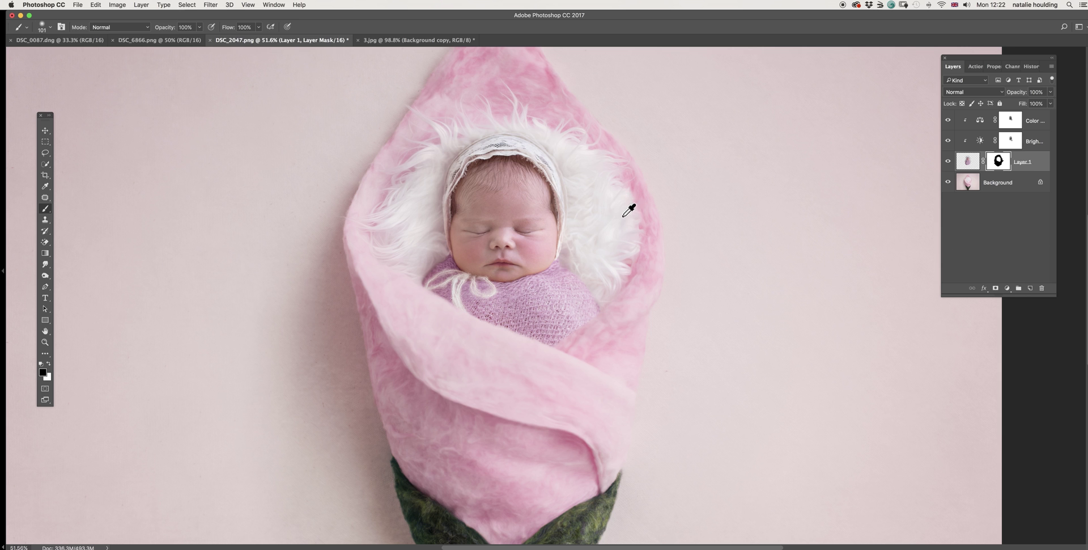
{"action": "scroll", "coordinate": [629, 210], "scroll_direction": "down", "scroll_amount": 5}
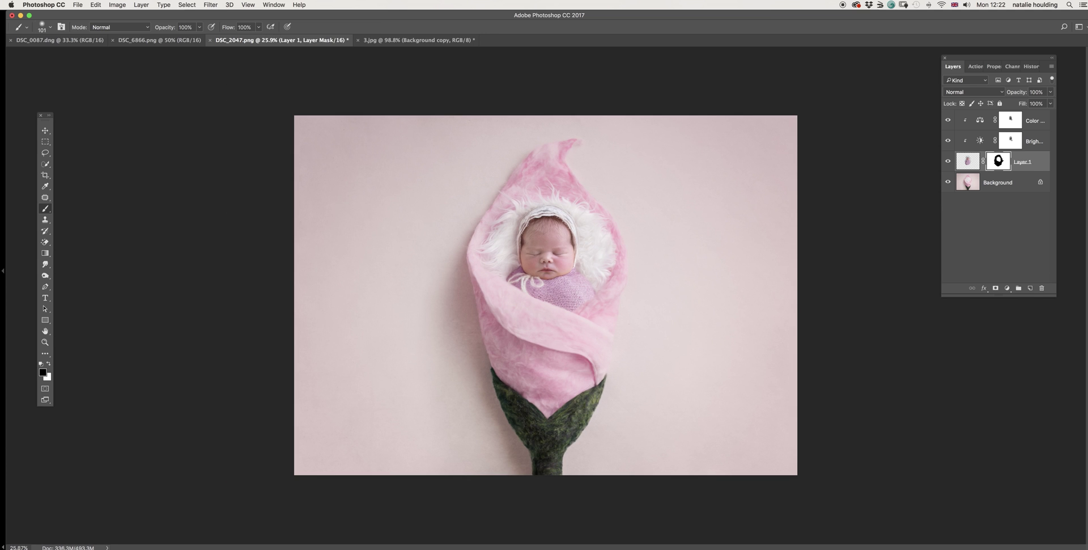
{"action": "scroll", "coordinate": [623, 260], "scroll_direction": "down", "scroll_amount": 2}
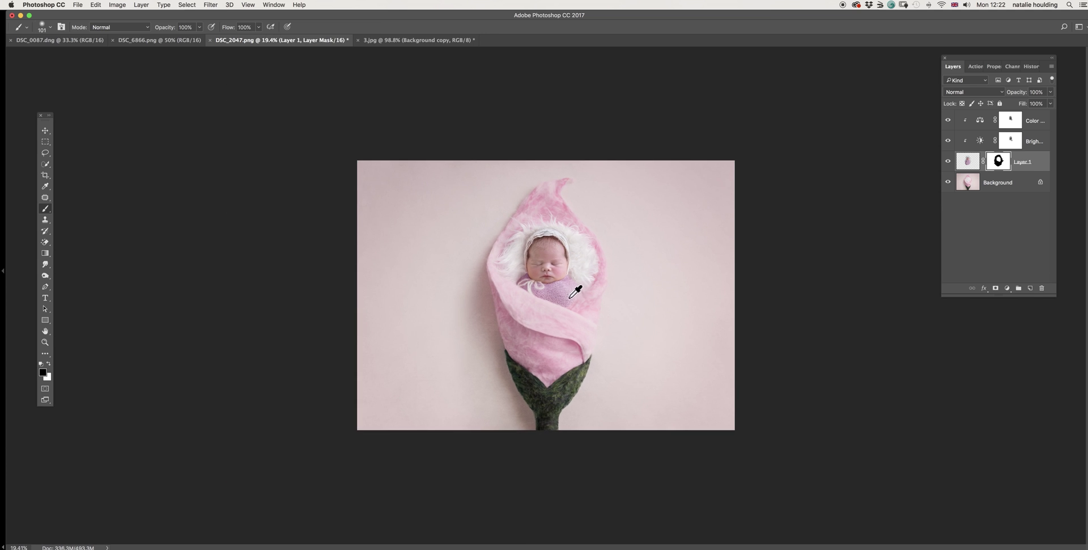
Target Layer 1's image instead of its mask and switch to the Burn tool for midtones at 30% exposure
{"action": "scroll", "coordinate": [576, 292], "scroll_direction": "up", "scroll_amount": 3}
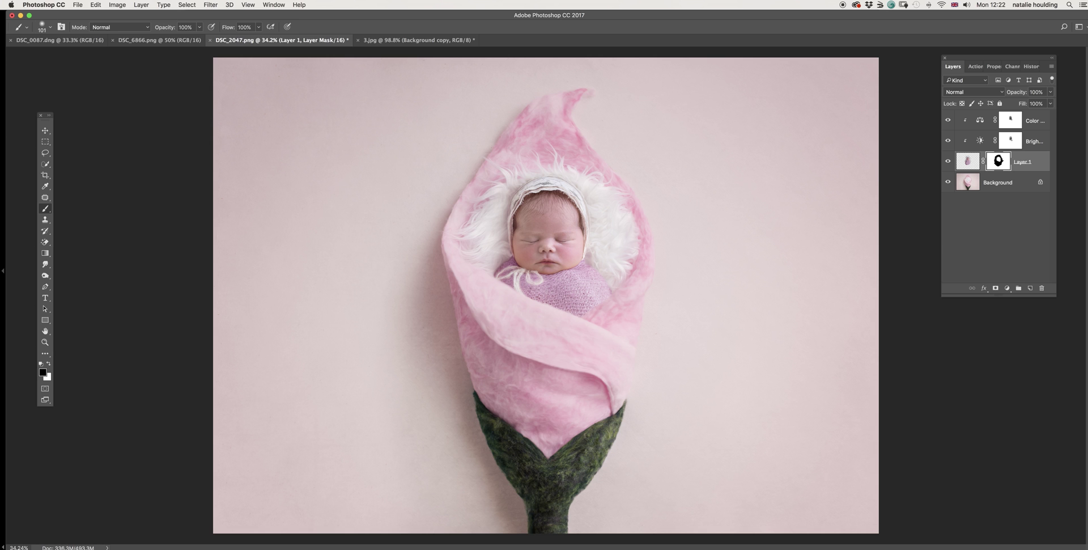
{"action": "left_click", "coordinate": [968, 163]}
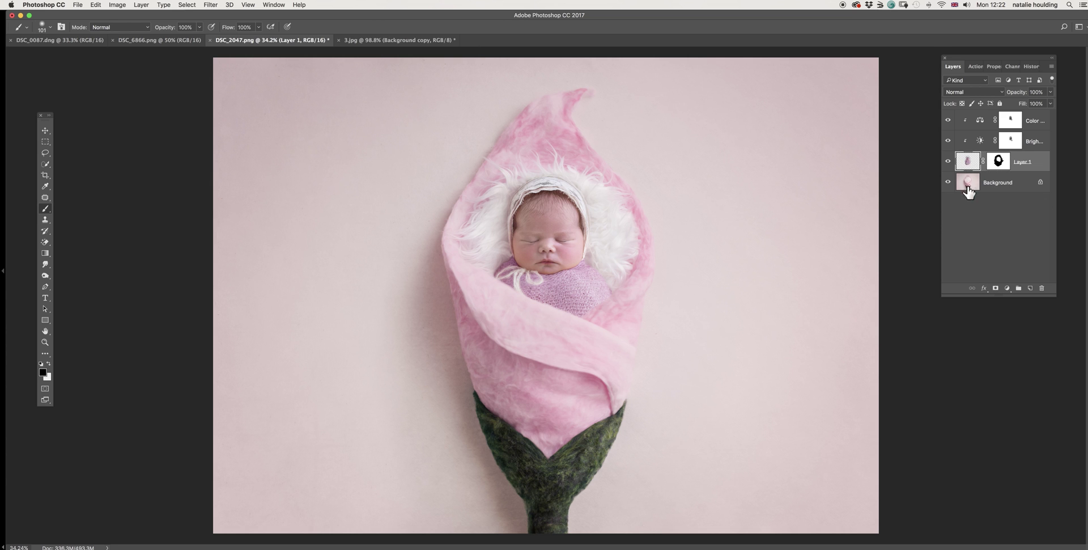
{"action": "left_click", "coordinate": [46, 275]}
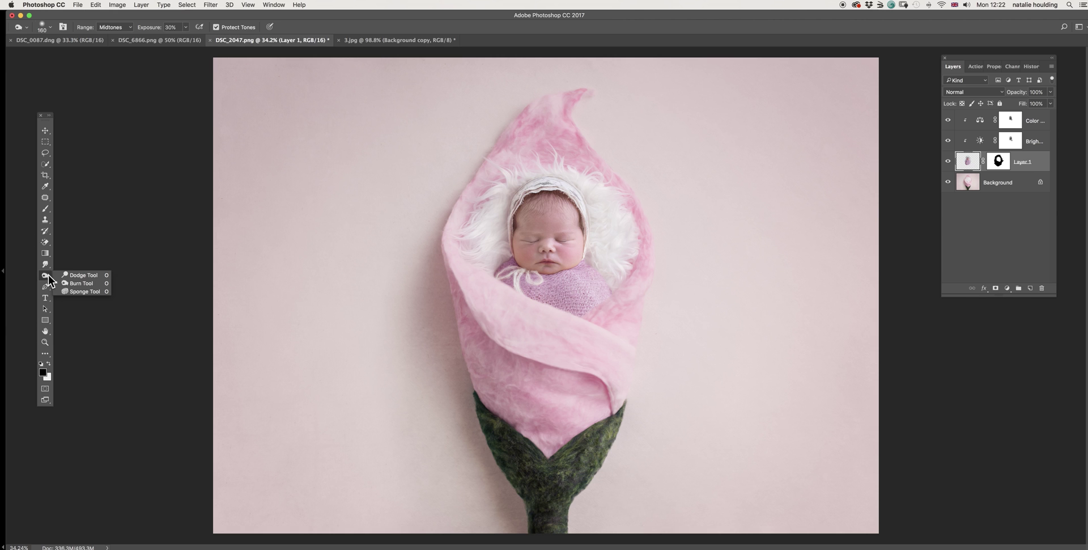
{"action": "left_click", "coordinate": [80, 282]}
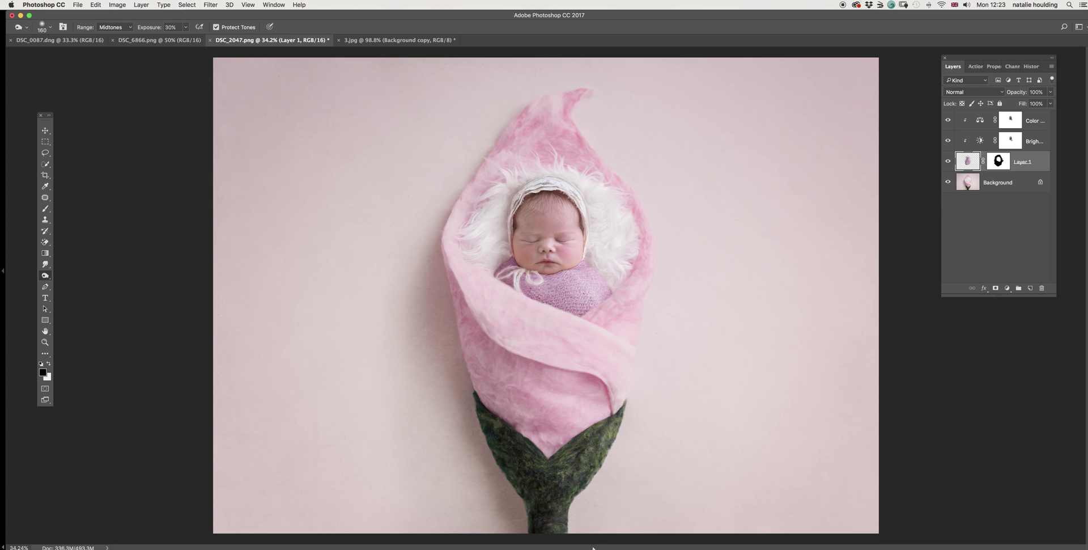
Toggle the last edit on Layer 1 off and on to compare its effect, and check the whole composite
{"action": "key", "text": "super+z"}
{"action": "key", "text": "super+z"}
{"action": "key", "text": "super+z"}
{"action": "key", "text": "super+z"}
{"action": "key", "text": "super+z"}
{"action": "key", "text": "super+z"}
{"action": "key", "text": "super+z"}
{"action": "key", "text": "super+minus"}
{"action": "key", "text": "super+minus"}
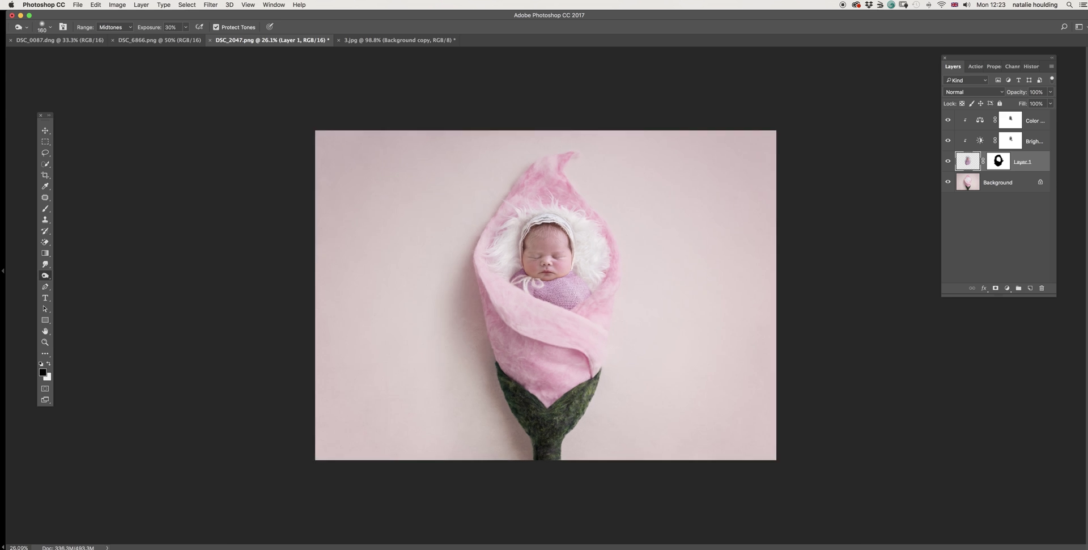
{"action": "key", "text": "super+plus"}
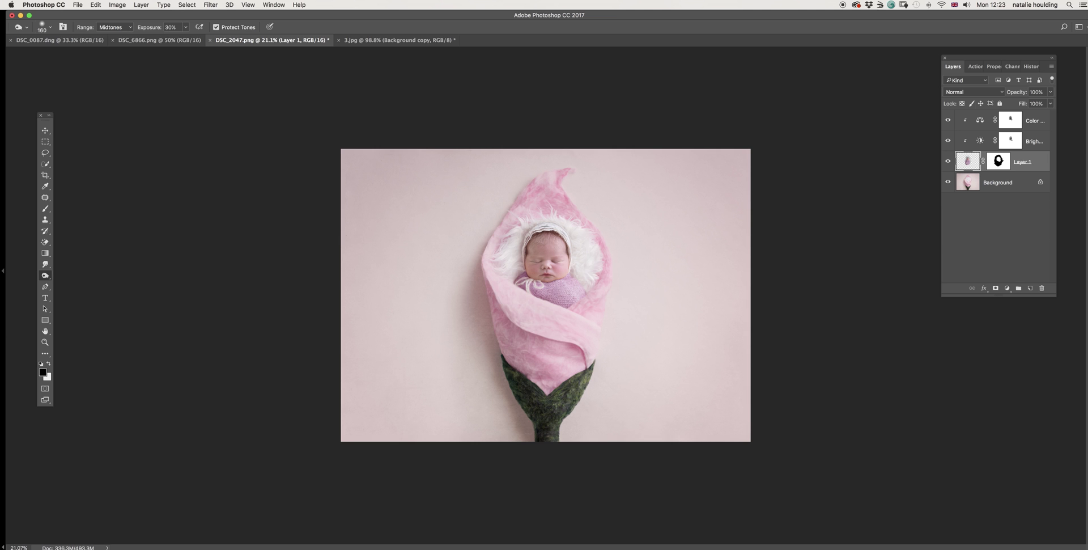
{"action": "key", "text": "super+plus"}
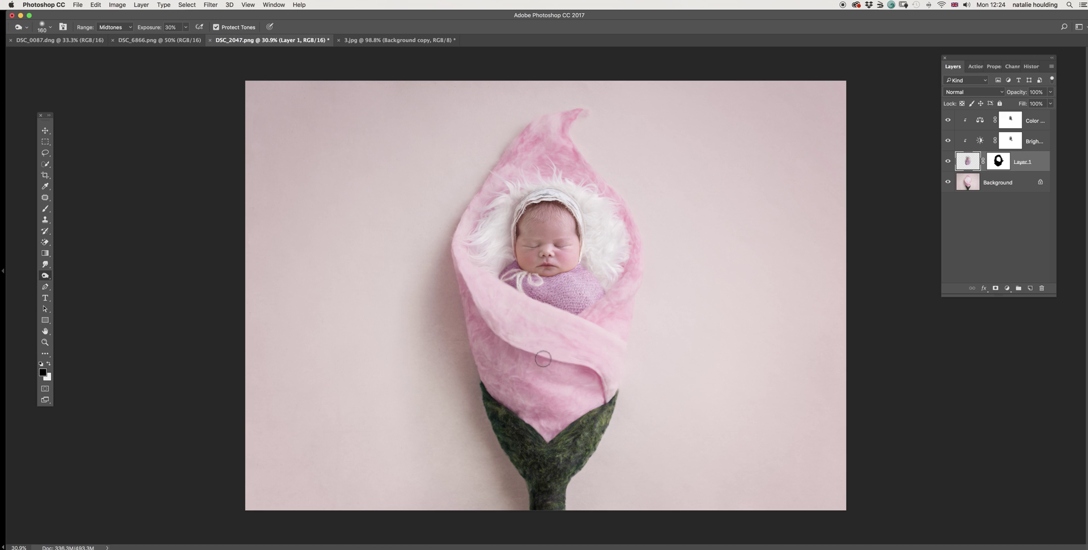
Select the Background layer and examine how the baby blends into the flower, both up close and in the whole image
{"action": "left_click", "coordinate": [1003, 187]}
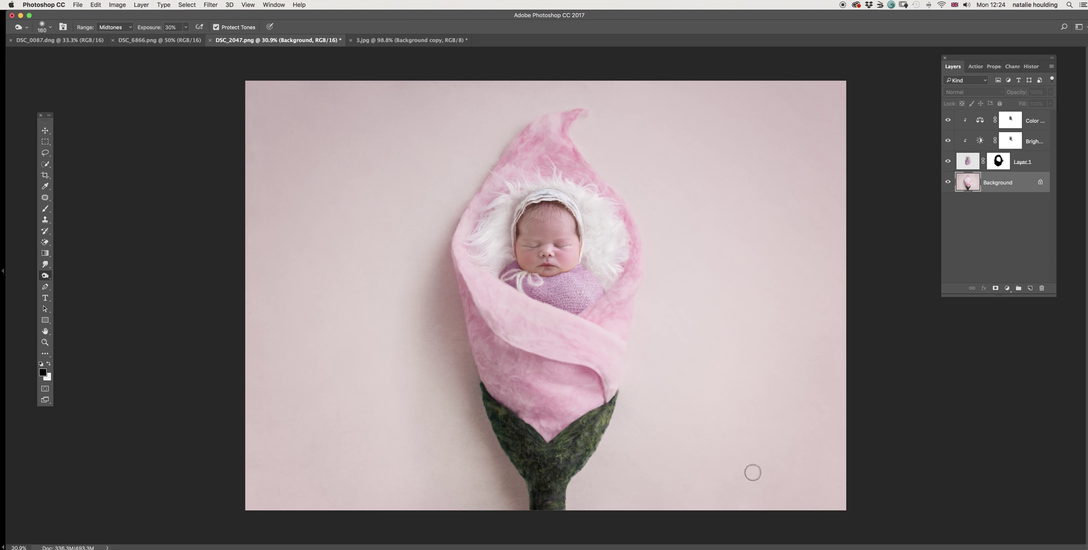
{"action": "scroll", "coordinate": [733, 425], "scroll_direction": "down", "scroll_amount": 3}
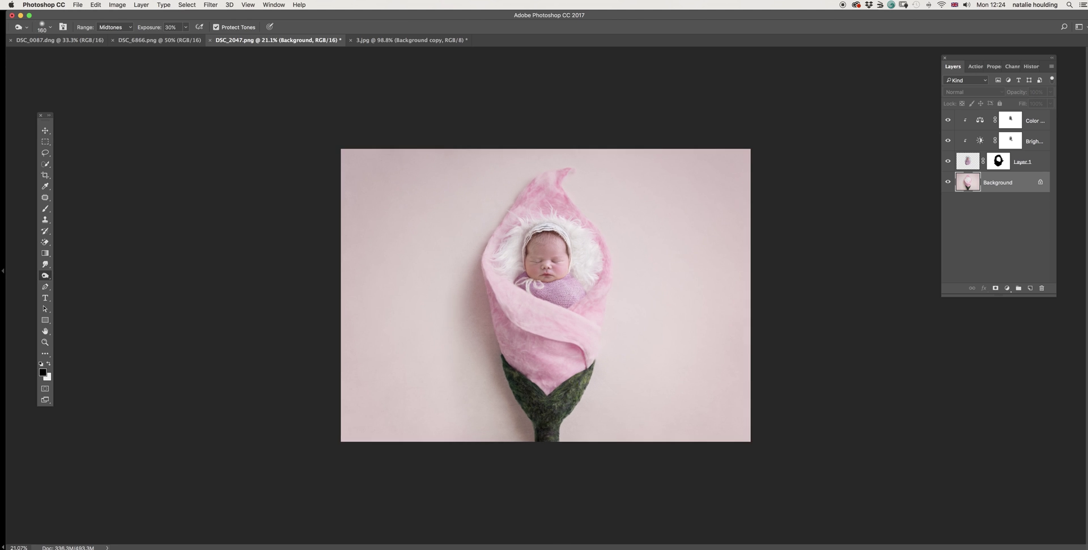
{"action": "scroll", "coordinate": [580, 275], "scroll_direction": "up", "scroll_amount": 3}
{"action": "scroll", "coordinate": [584, 204], "scroll_direction": "up", "scroll_amount": 3}
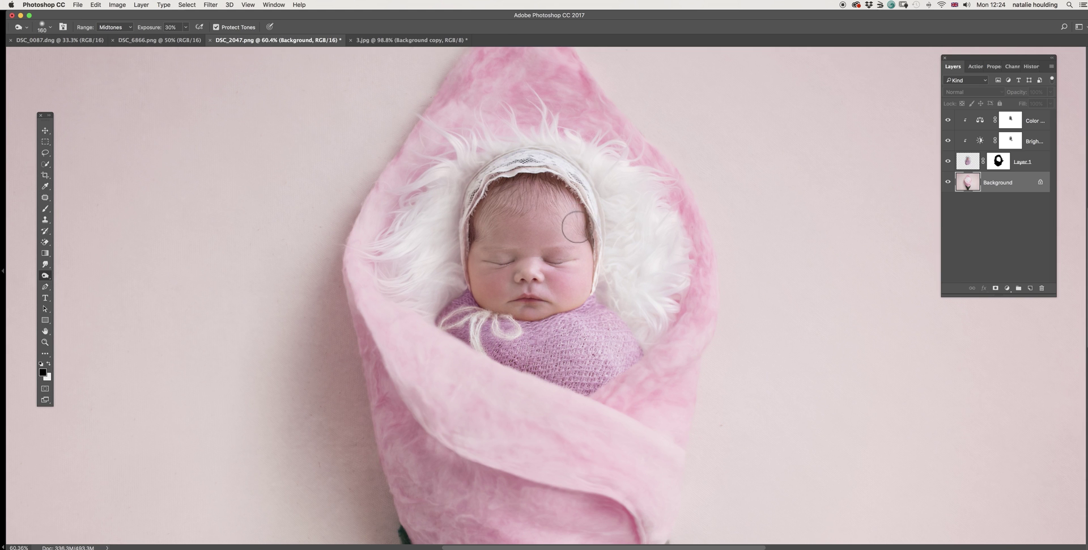
{"action": "scroll", "coordinate": [578, 229], "scroll_direction": "down", "scroll_amount": 3}
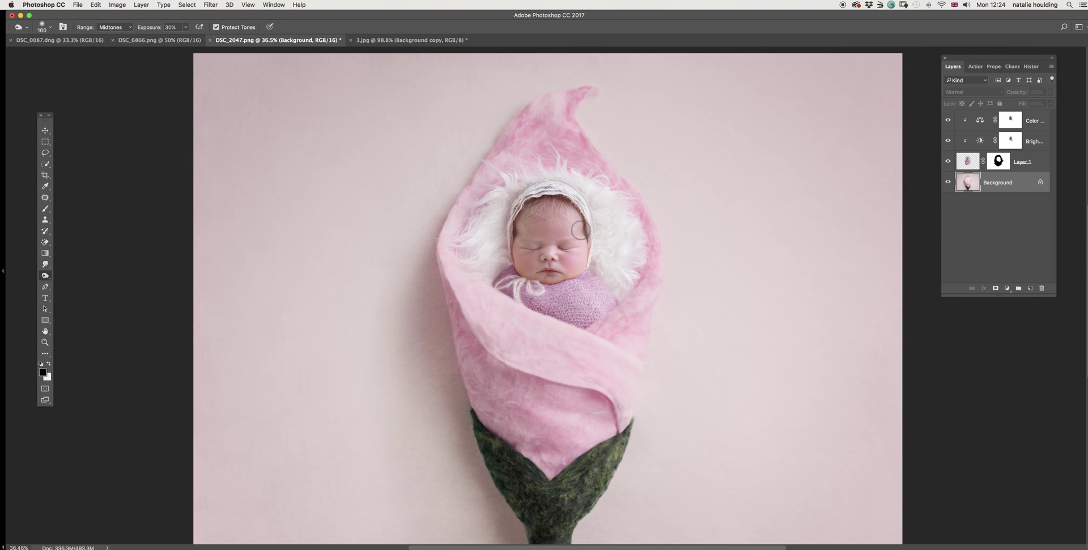
{"action": "scroll", "coordinate": [580, 231], "scroll_direction": "down", "scroll_amount": 2}
{"action": "scroll", "coordinate": [554, 235], "scroll_direction": "up", "scroll_amount": 2}
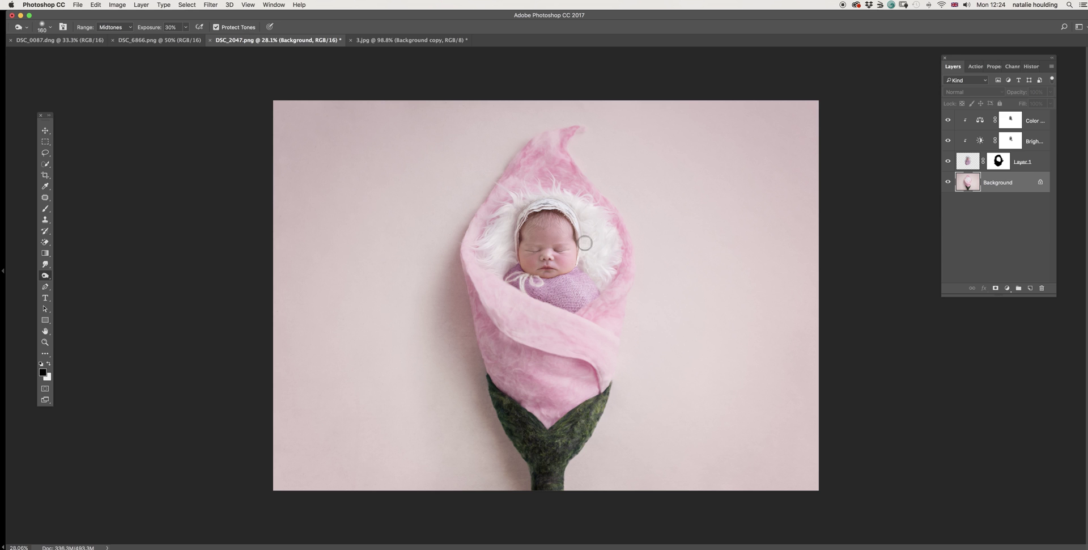